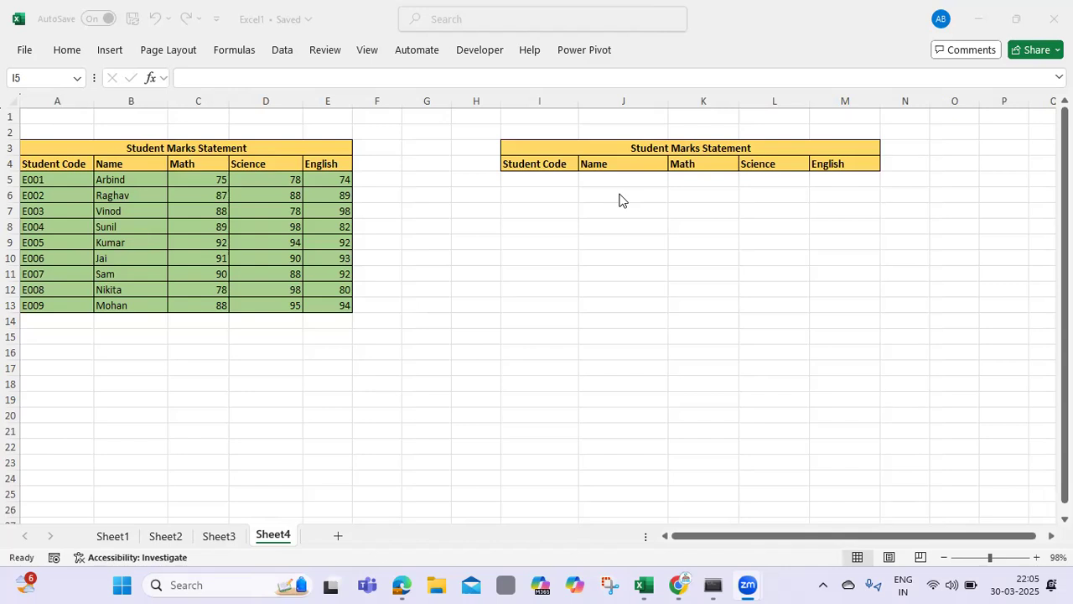
# Enlarge the sheet to 110% and review the source marks table's headers and first student rows.
pyautogui.click(270, 179)
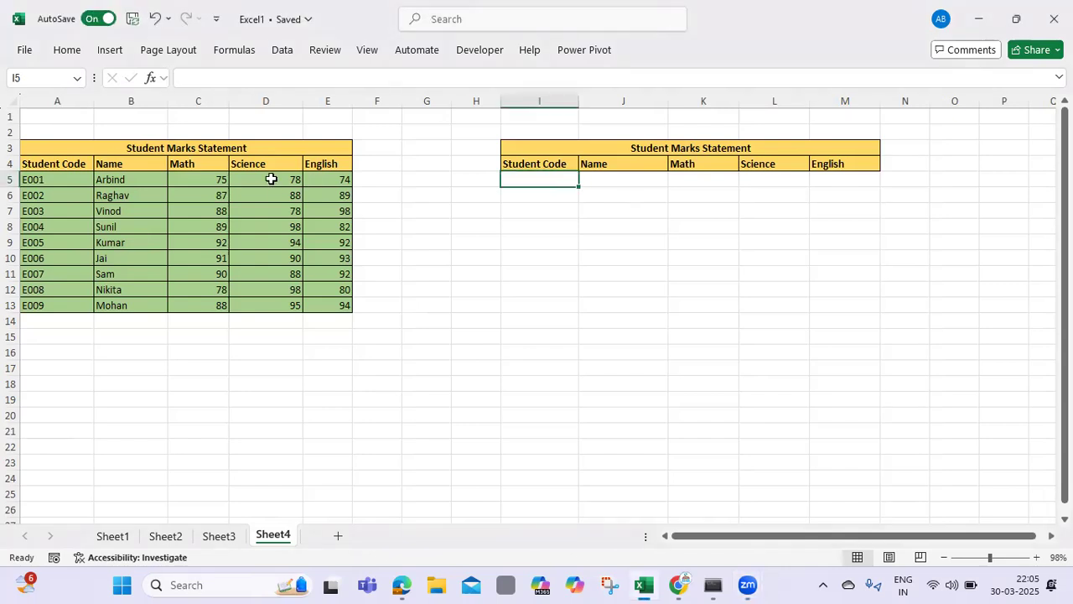
pyautogui.press('Left')
pyautogui.press('Left')
pyautogui.press('Left')
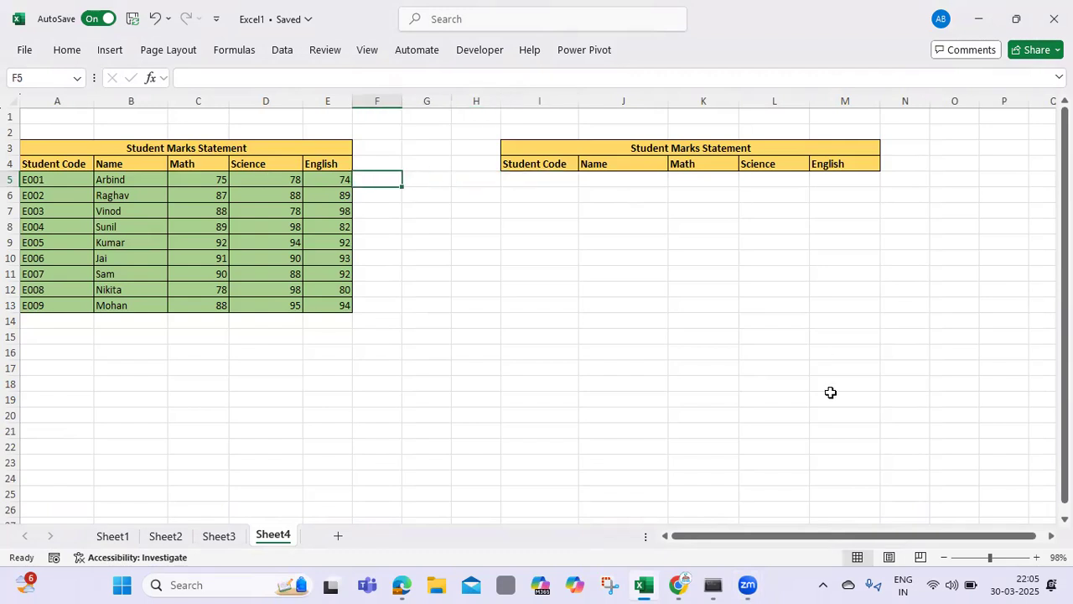
pyautogui.click(1037, 558)
pyautogui.click(1037, 558)
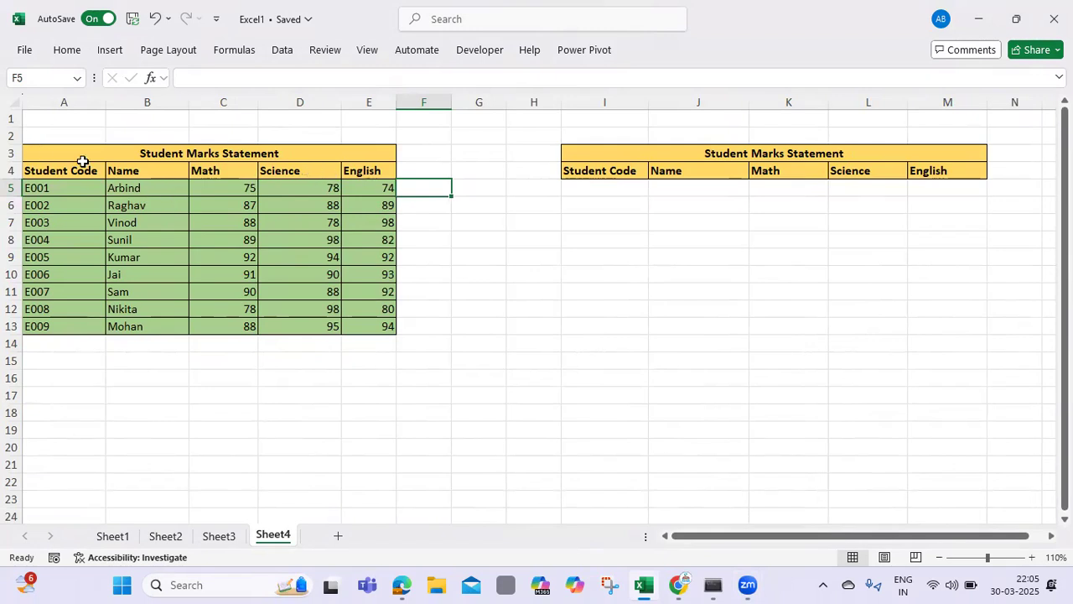
pyautogui.click(64, 177)
pyautogui.press('Right')
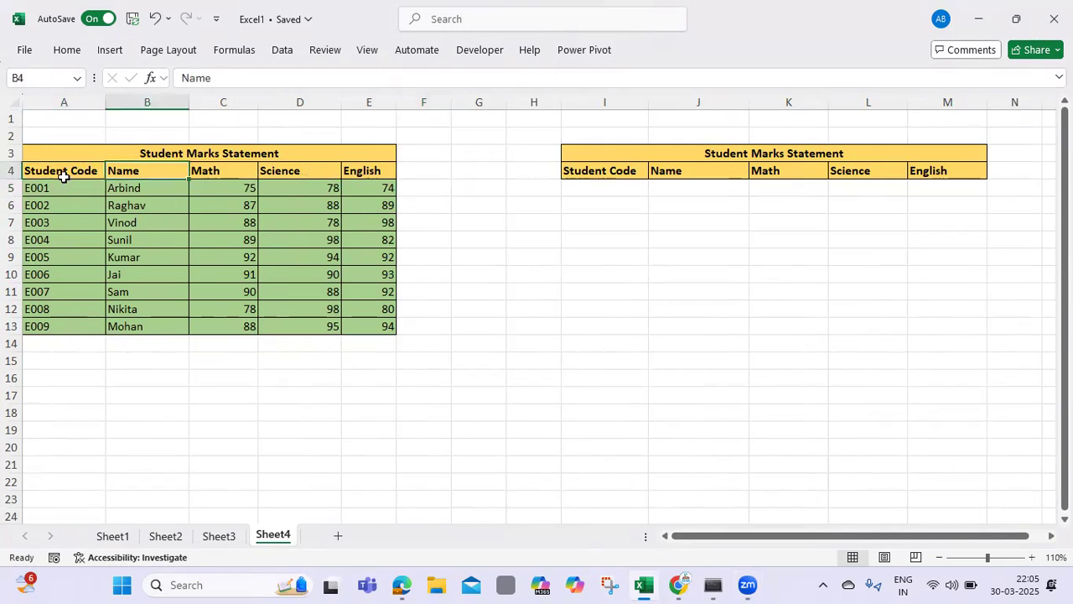
pyautogui.press('Right')
pyautogui.press('Right')
pyautogui.press('Right')
pyautogui.press('Down')
pyautogui.press('Down')
pyautogui.press('Left')
pyautogui.press('Left')
pyautogui.press('Left')
pyautogui.press('Left')
pyautogui.press('Up')
# Enter student code E001 in cell I5 of the second Student Marks Statement table.
pyautogui.press('Right')
pyautogui.press('Right')
pyautogui.press('Right')
pyautogui.press('Right')
pyautogui.press('Right')
pyautogui.press('Right')
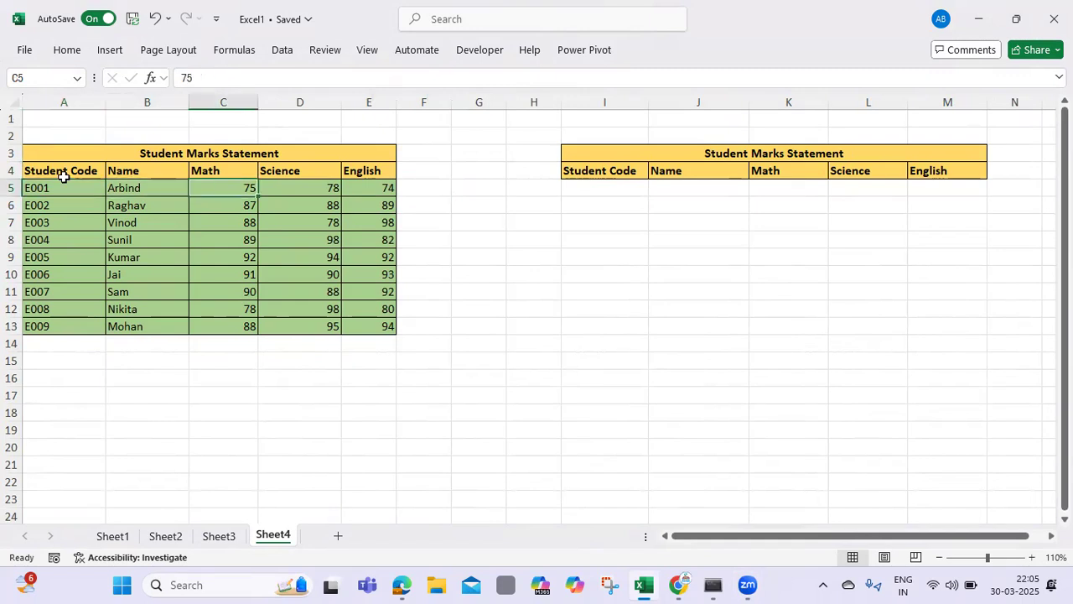
pyautogui.press('Right')
pyautogui.press('Right')
pyautogui.press('Right')
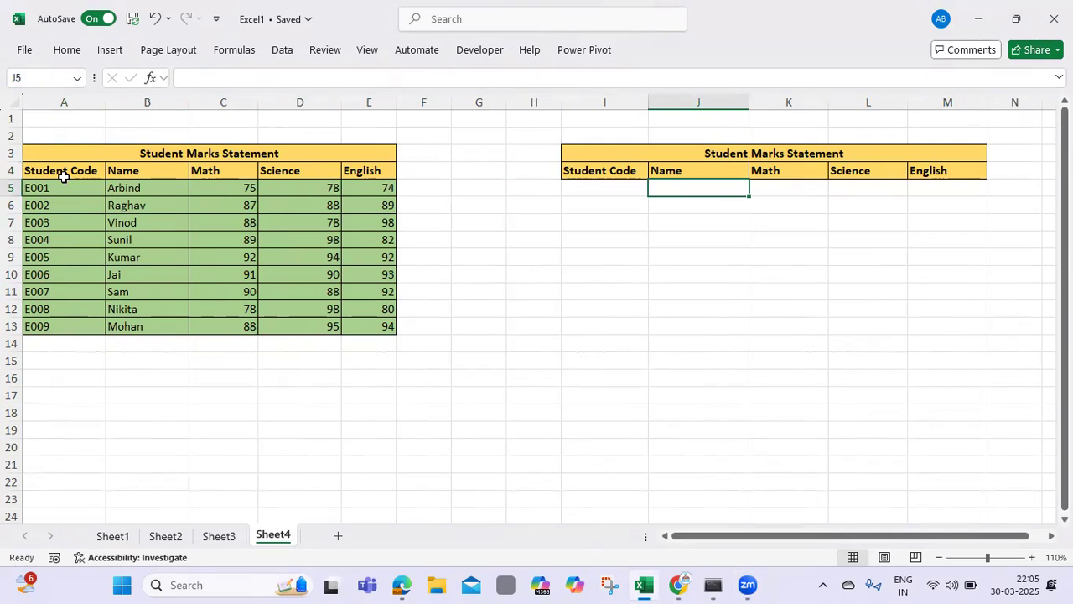
pyautogui.press('Left')
pyautogui.write('E001')
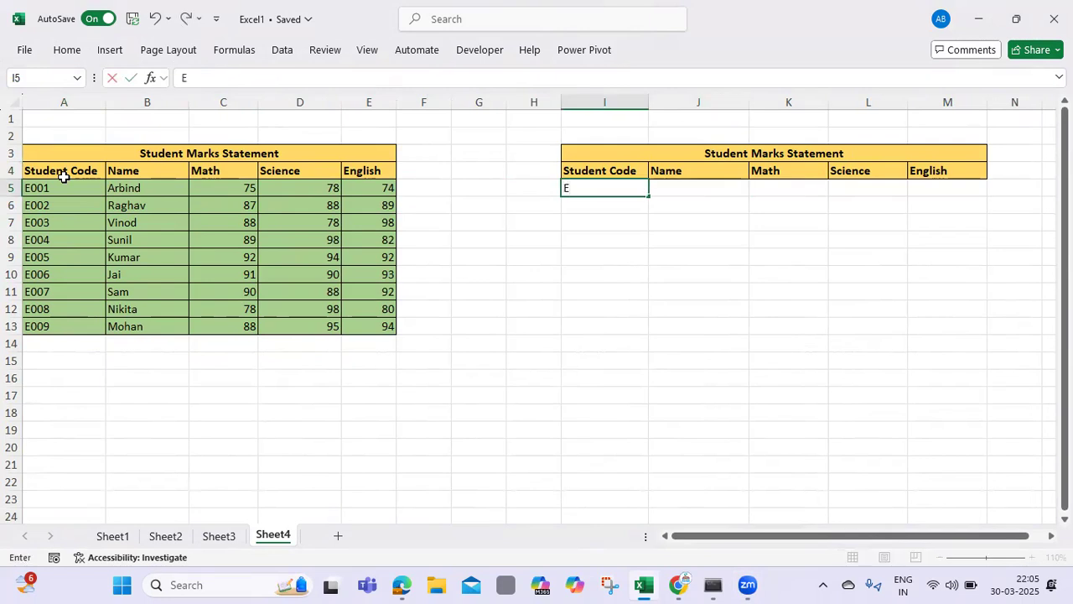
pyautogui.press('Return')
pyautogui.press('Up')
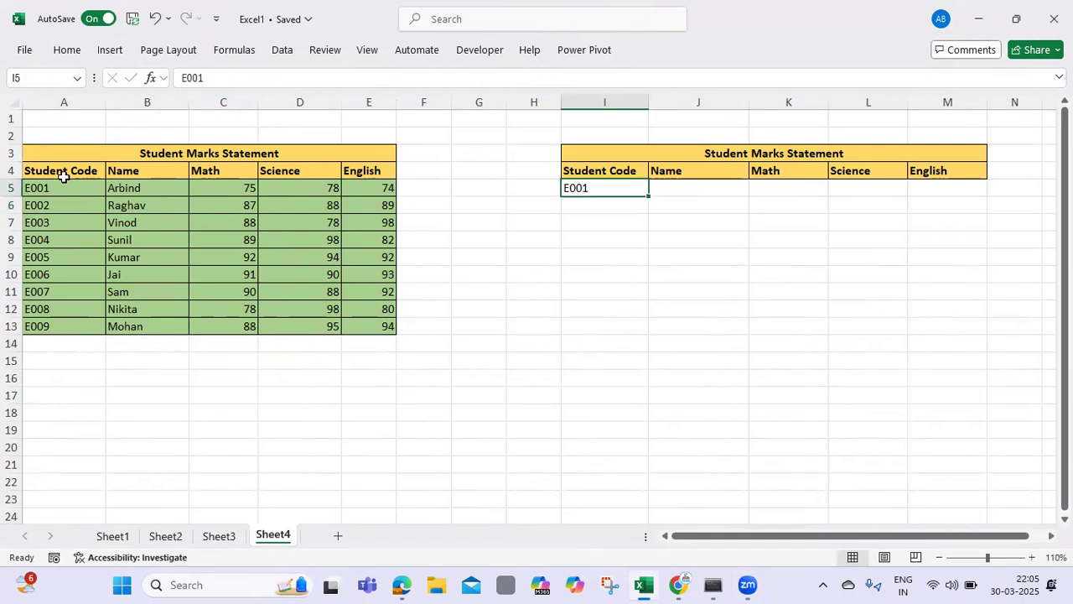
pyautogui.press('Right')
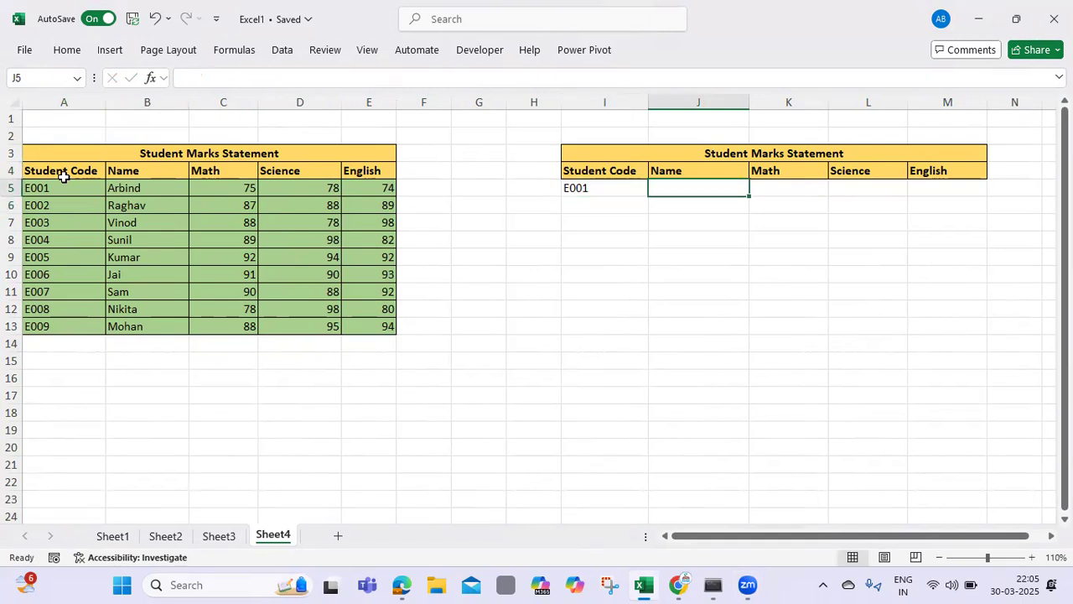
pyautogui.press('Left')
pyautogui.press('Right')
pyautogui.press('Right')
pyautogui.press('Right')
pyautogui.press('Right')
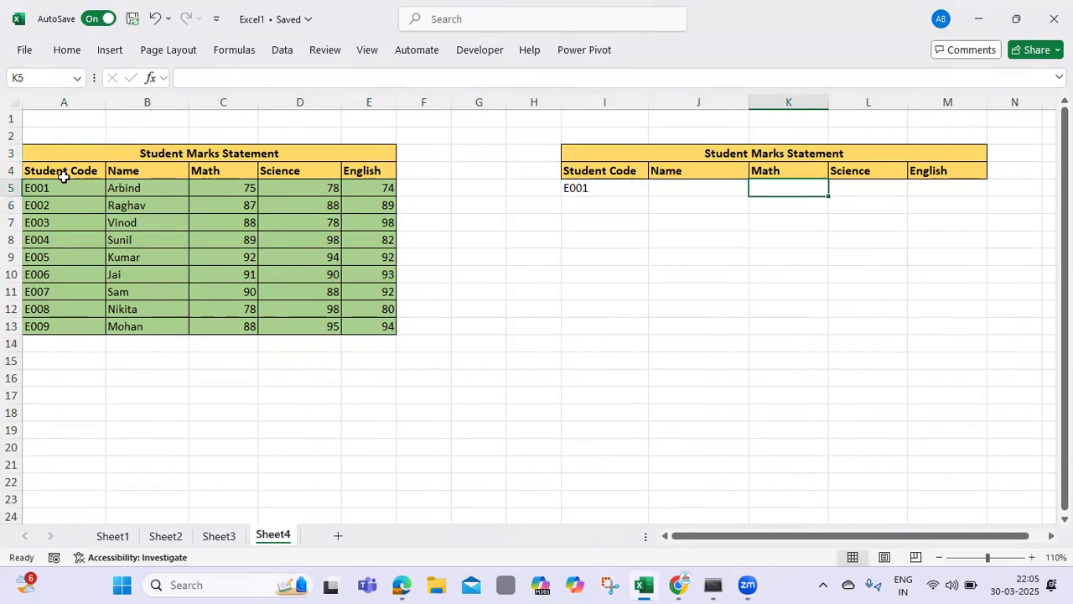
# Begin an XLOOKUP formula in cell J5 with its function arguments form, using I5 as the lookup value.
pyautogui.press('Left')
pyautogui.press('Left')
pyautogui.press('Left')
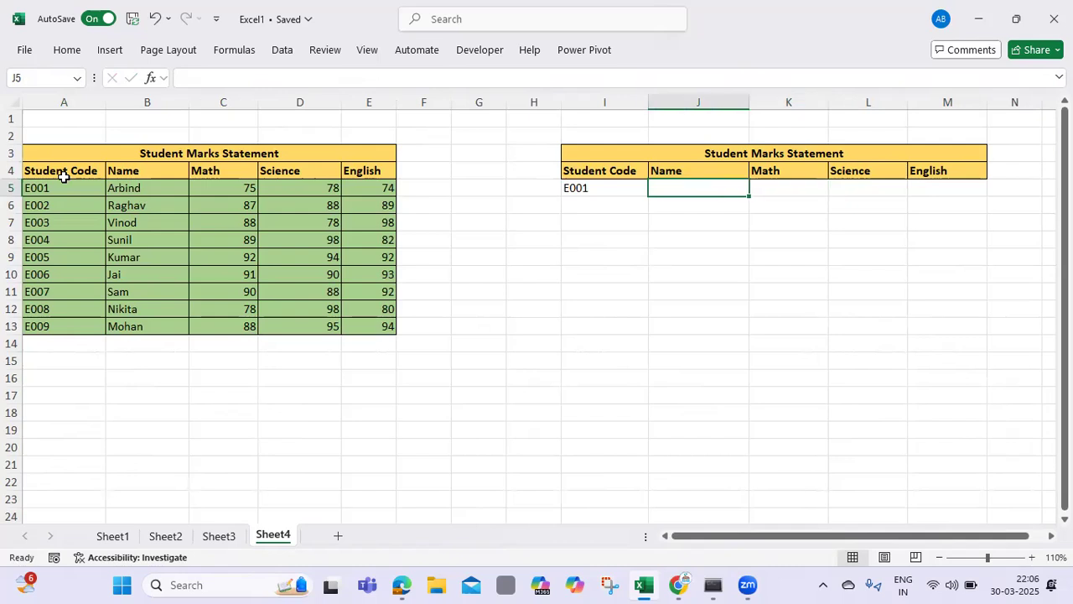
pyautogui.write('=xl')
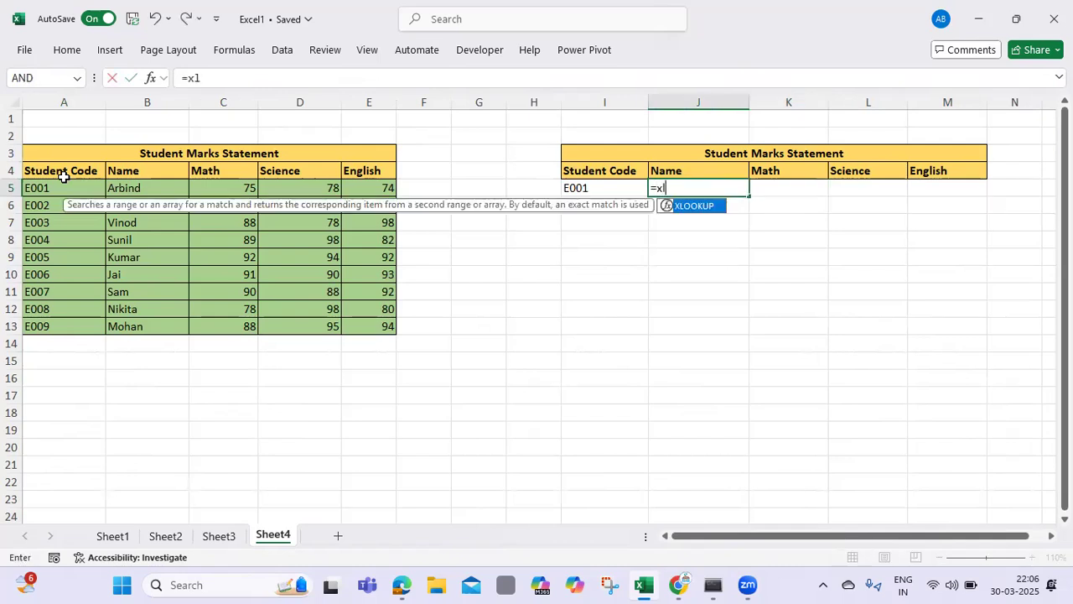
pyautogui.press('Tab')
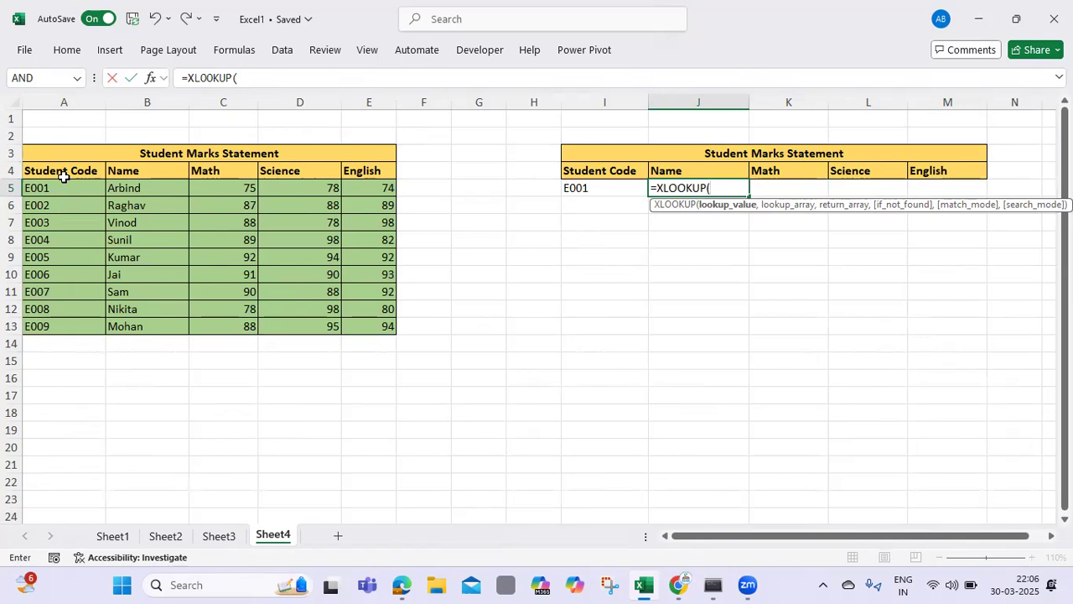
pyautogui.hotkey('ctrl', 'a')
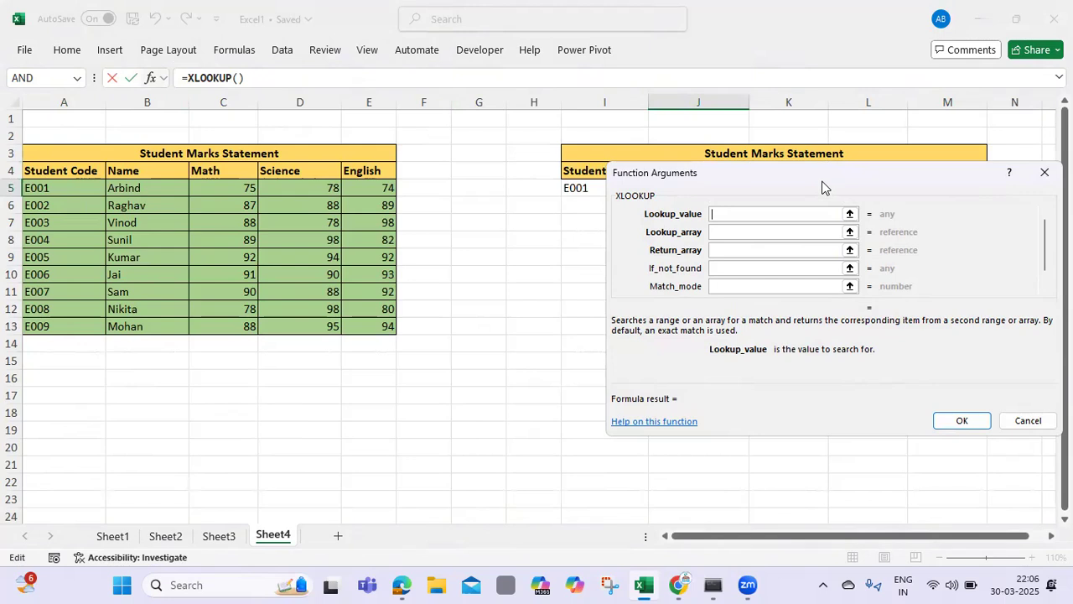
pyautogui.moveTo(821, 186); pyautogui.dragTo(704, 235)
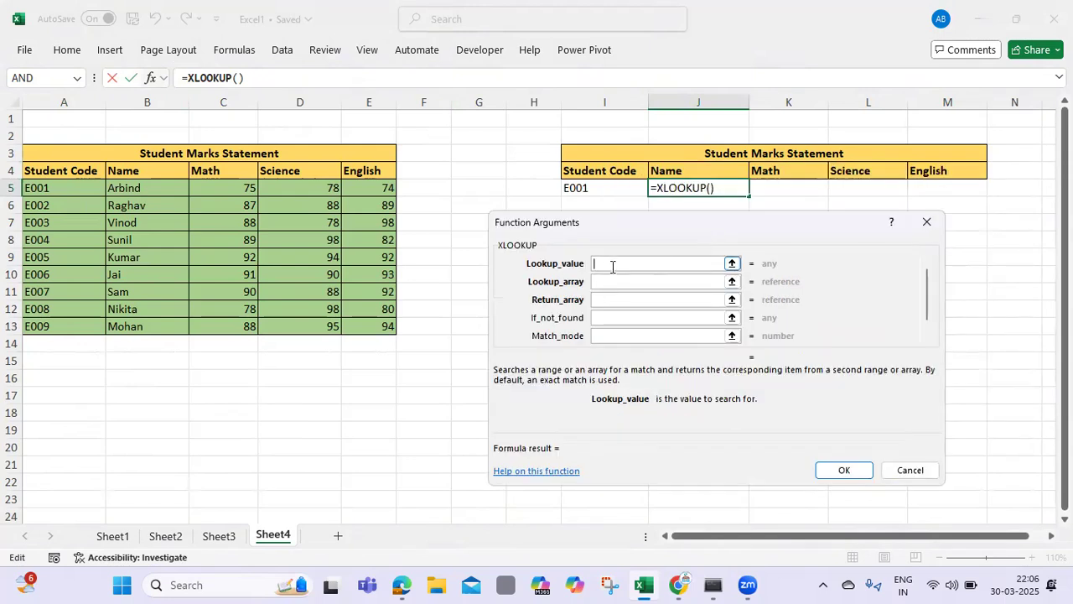
pyautogui.click(602, 188)
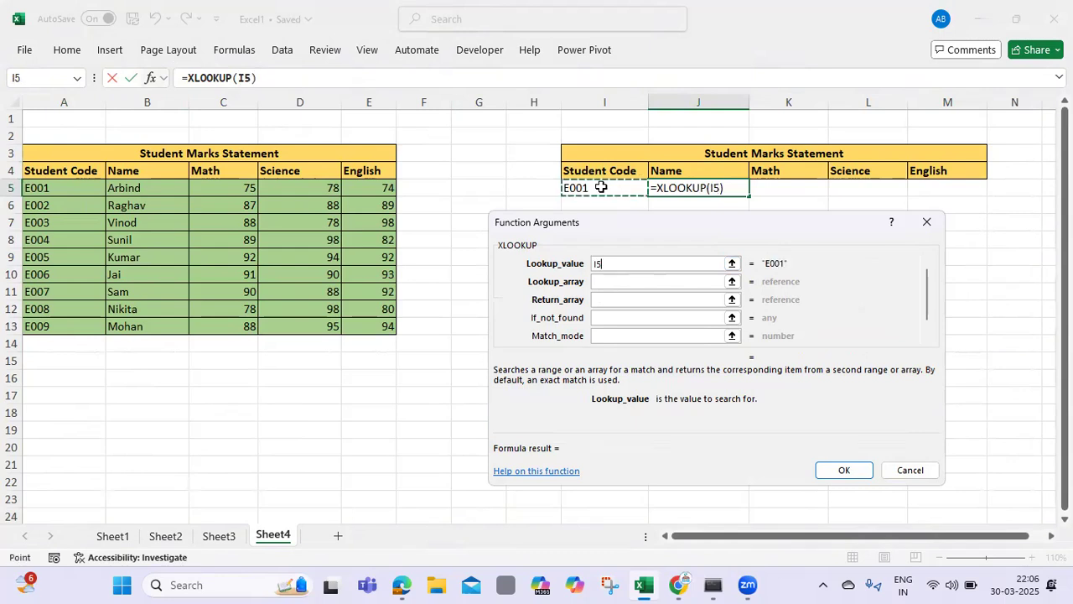
# Set the XLOOKUP lookup array to A5:A13 and the return array to B5:B13.
pyautogui.click(612, 281)
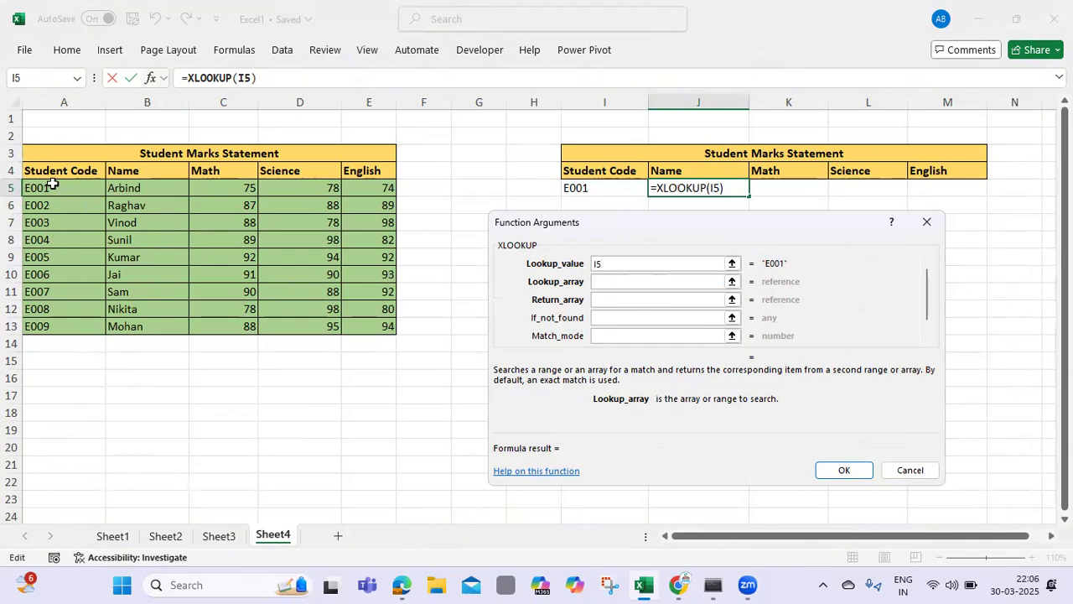
pyautogui.moveTo(52, 186); pyautogui.dragTo(37, 326)
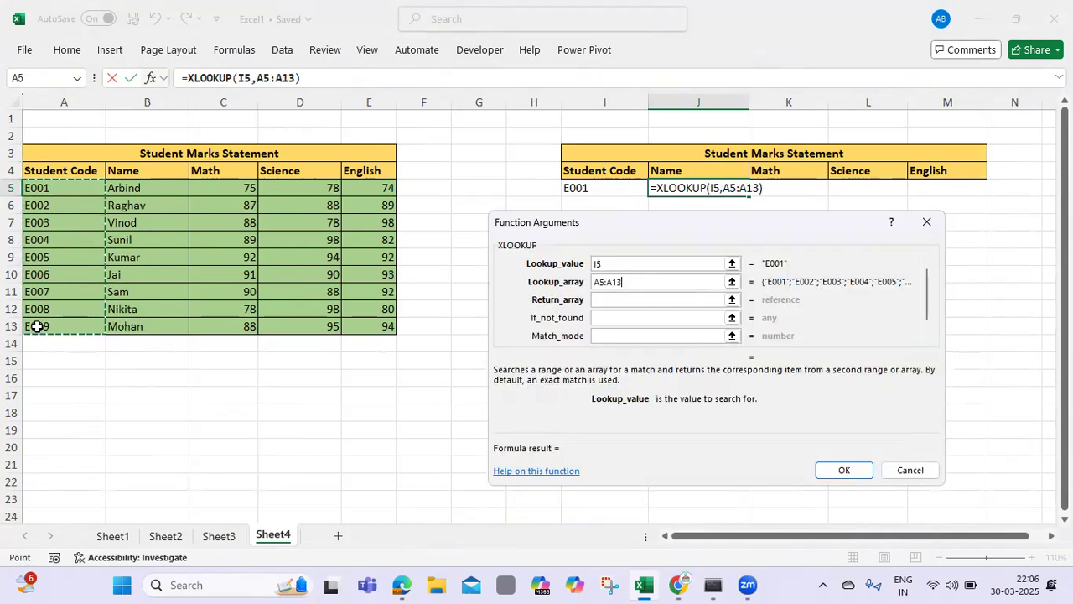
pyautogui.click(606, 299)
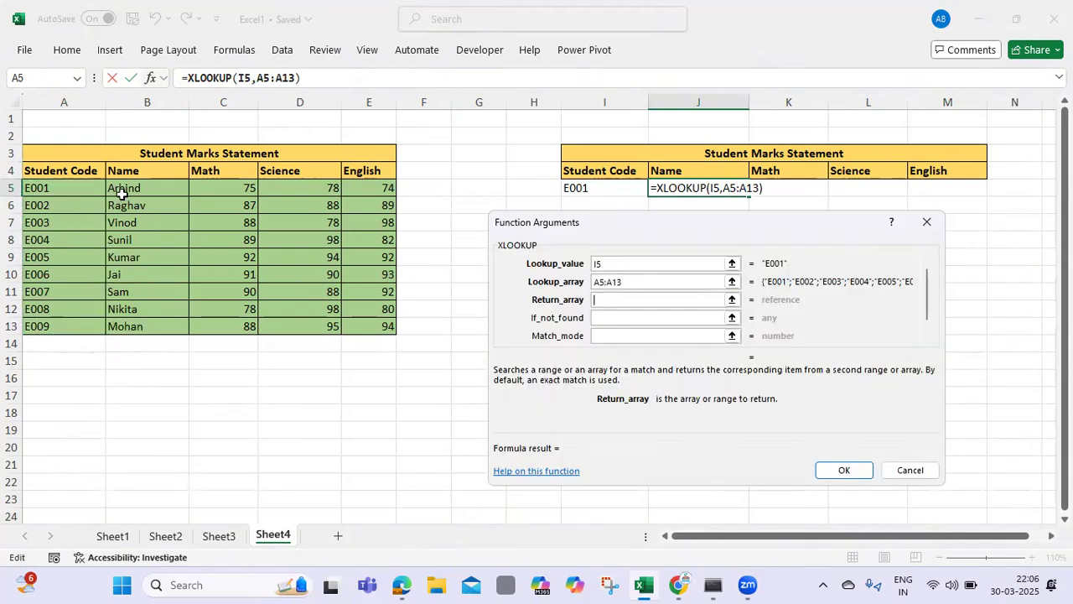
pyautogui.moveTo(141, 189); pyautogui.dragTo(143, 332)
# Set the XLOOKUP not-found result to "Data Not Available" and the match mode to 0, and insert the formula.
pyautogui.click(617, 317)
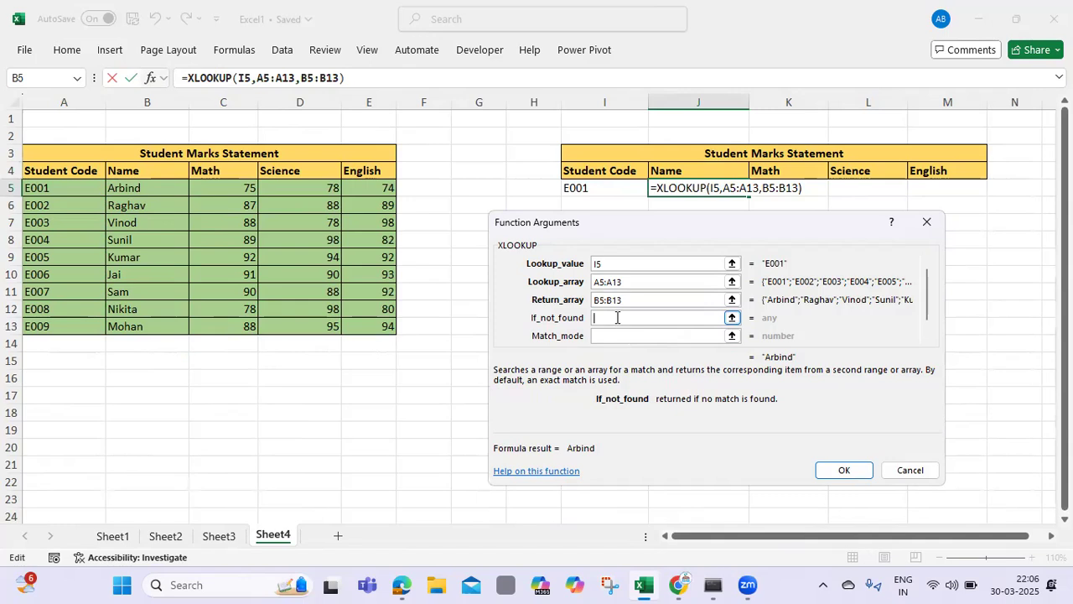
pyautogui.write('"Data Not Available"')
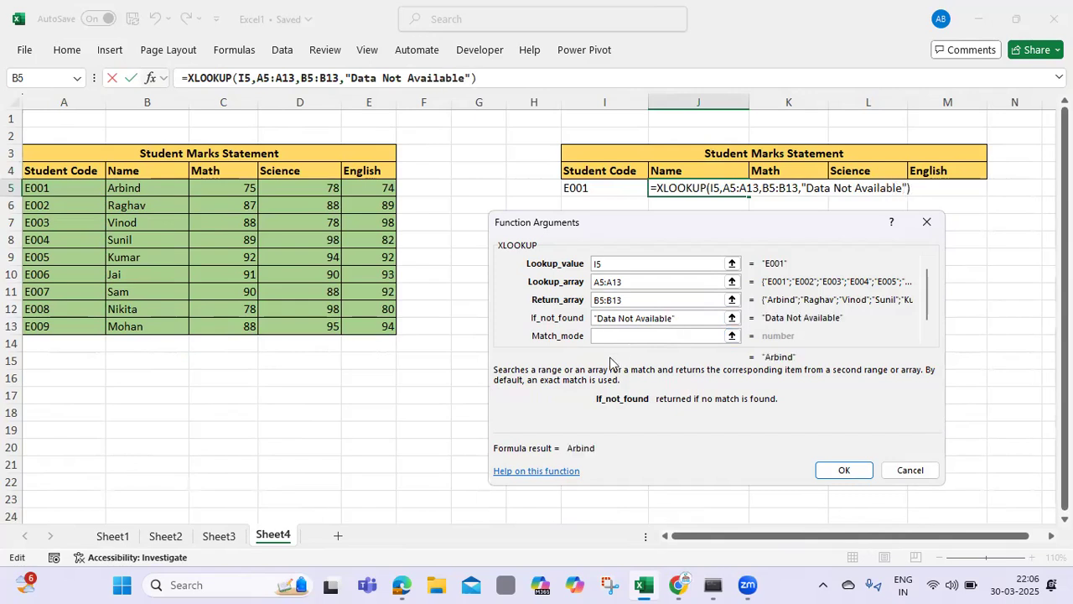
pyautogui.click(615, 335)
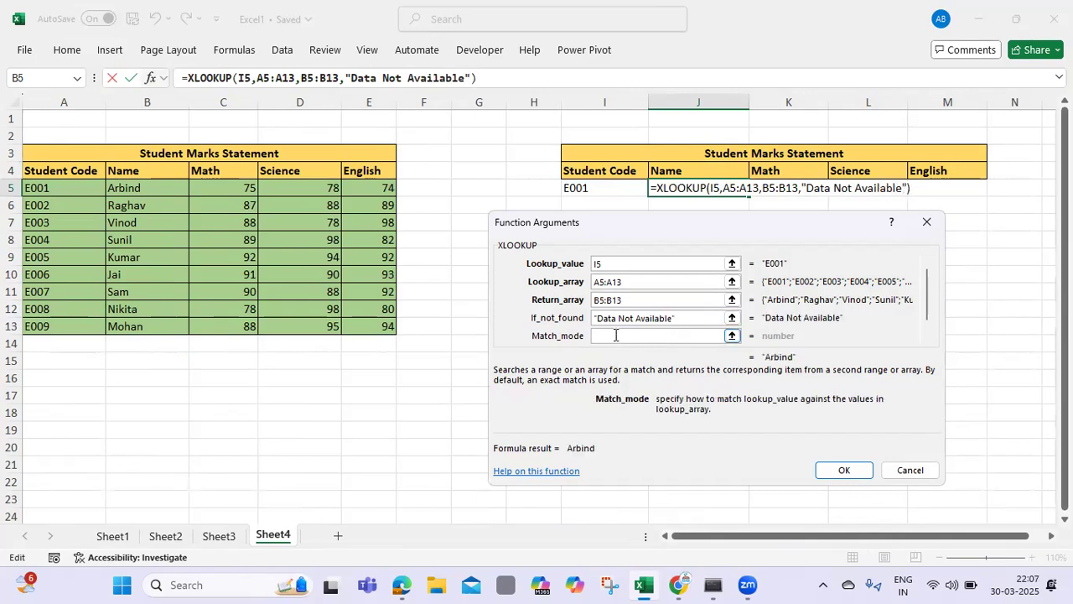
pyautogui.write('0')
pyautogui.click(746, 55)
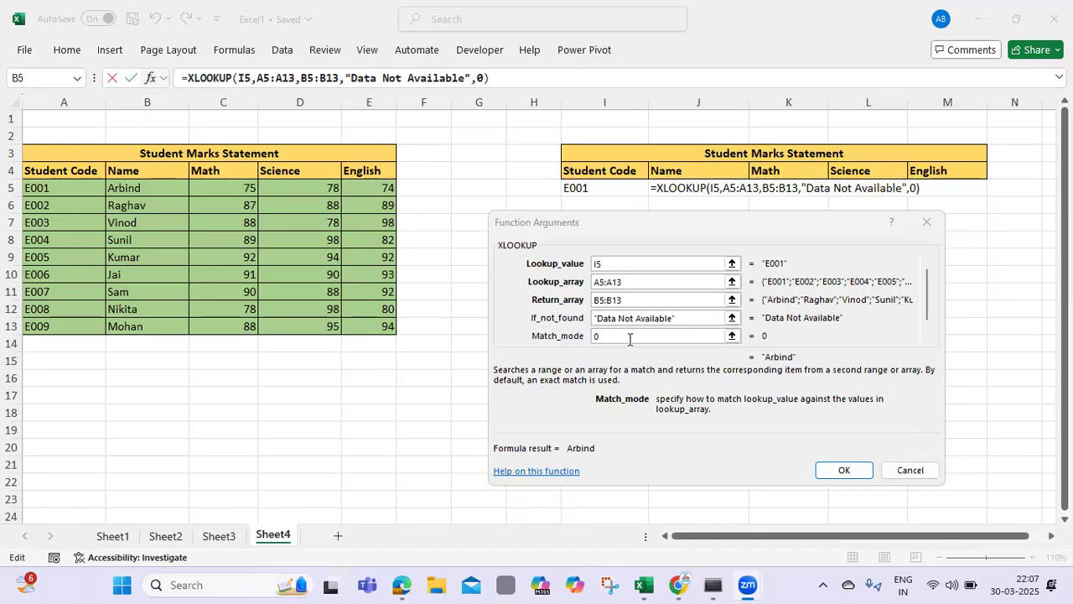
pyautogui.click(842, 470)
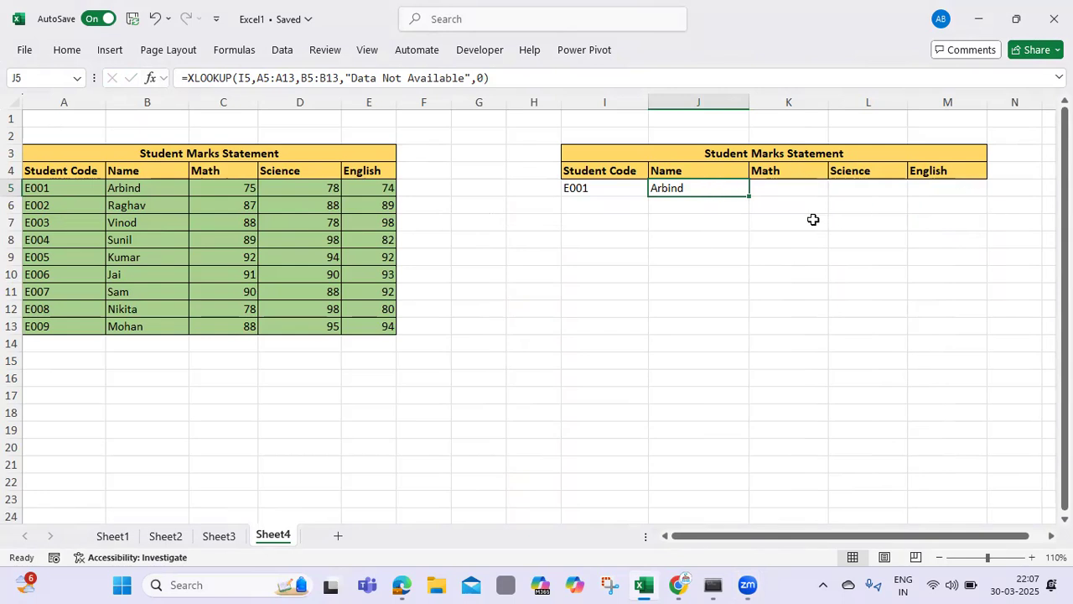
# Edit the J5 formula to lock only the column of its lookup value, as $I5.
pyautogui.press('F2')
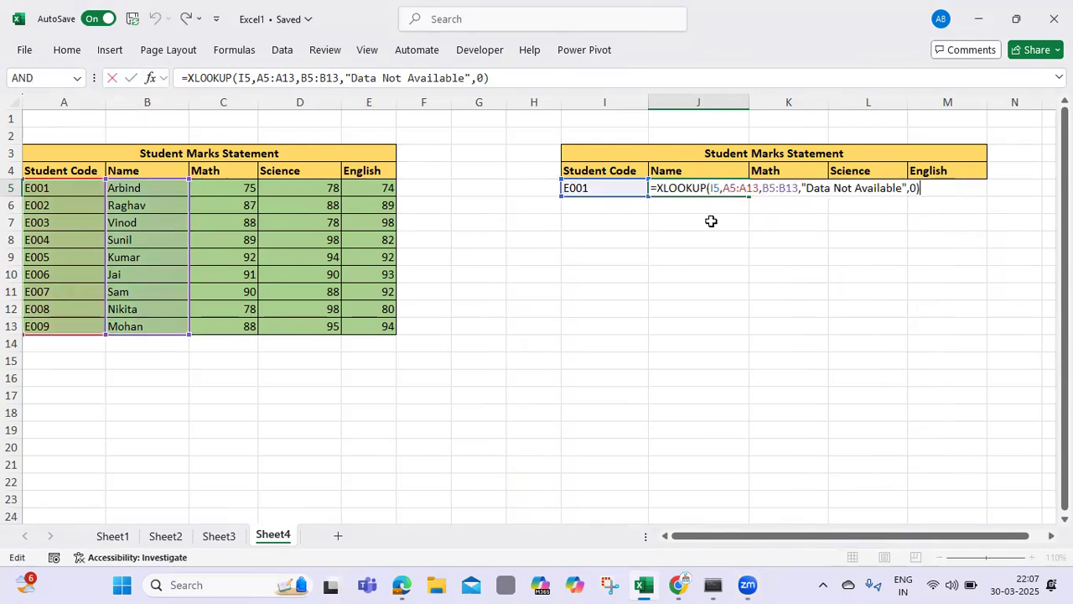
pyautogui.click(708, 188)
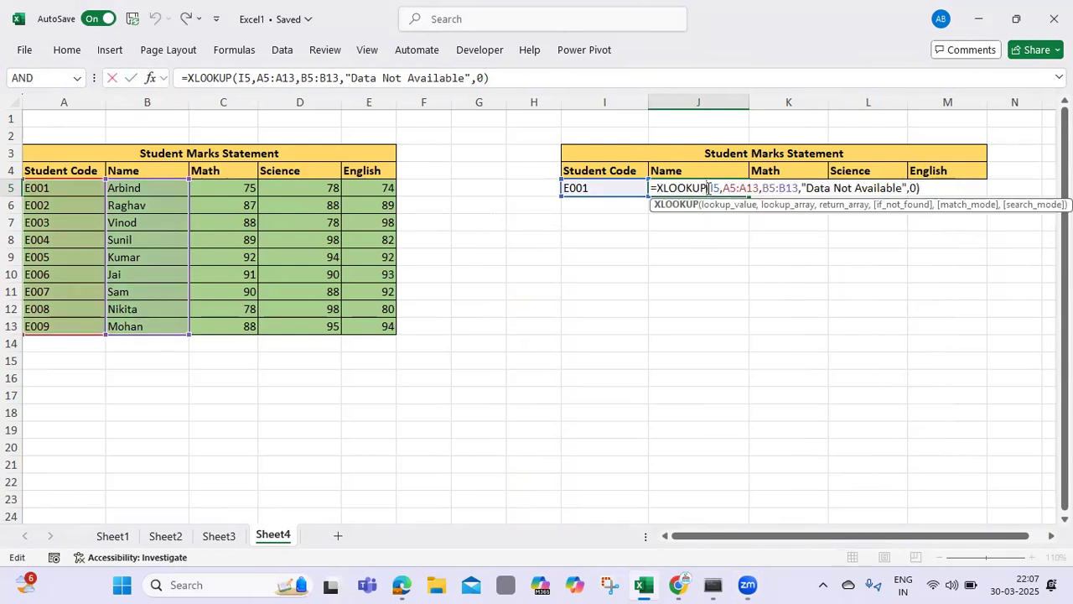
pyautogui.press('Right')
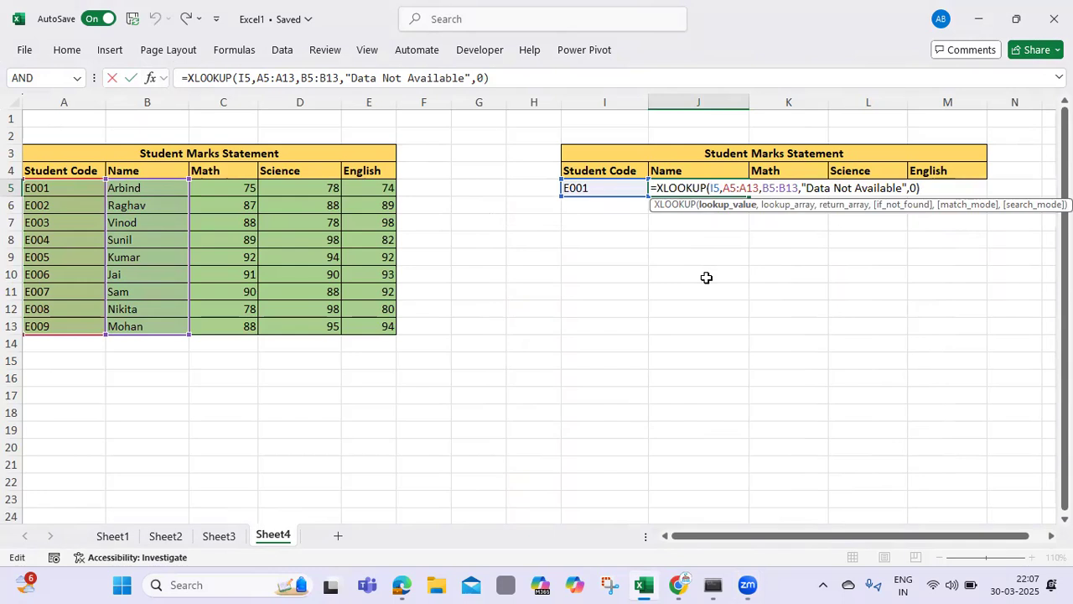
pyautogui.write('$')
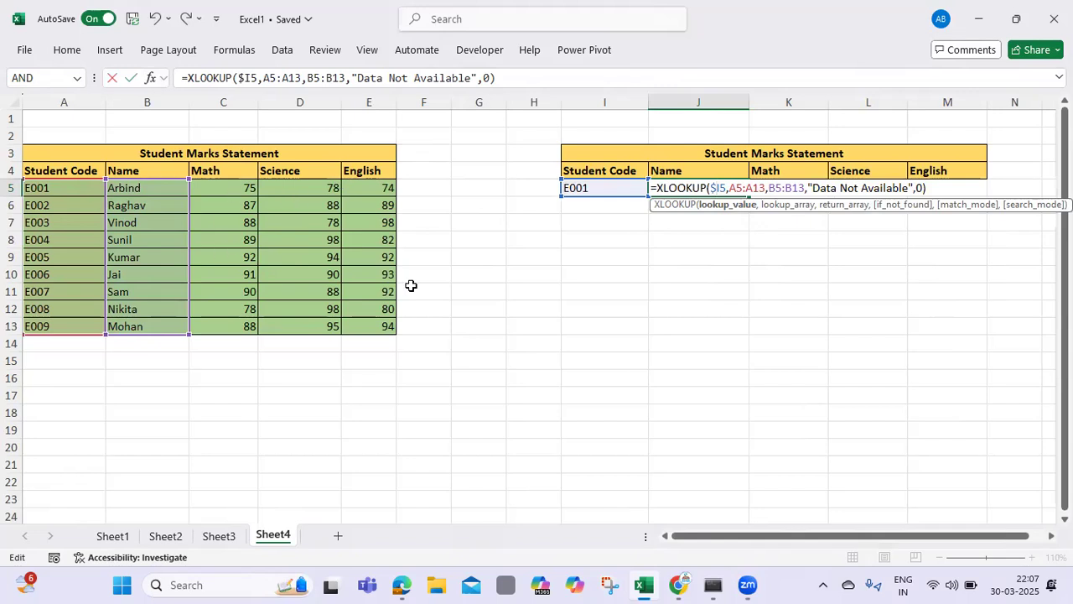
# Make the lookup array in the J5 formula absolute as $A$5:$A$13 and commit the formula.
pyautogui.click(732, 186)
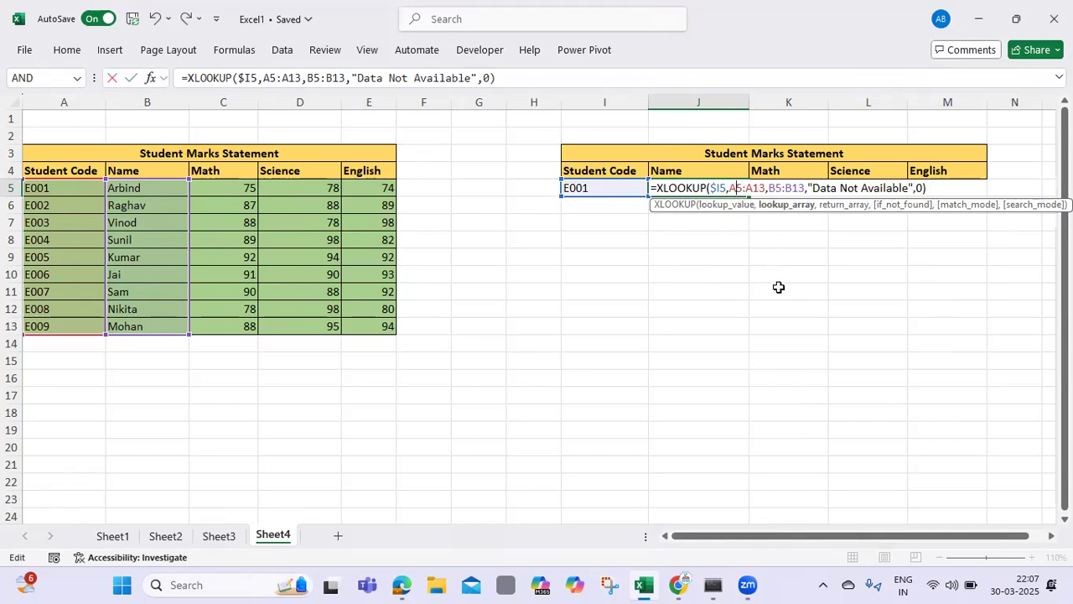
pyautogui.press('F4')
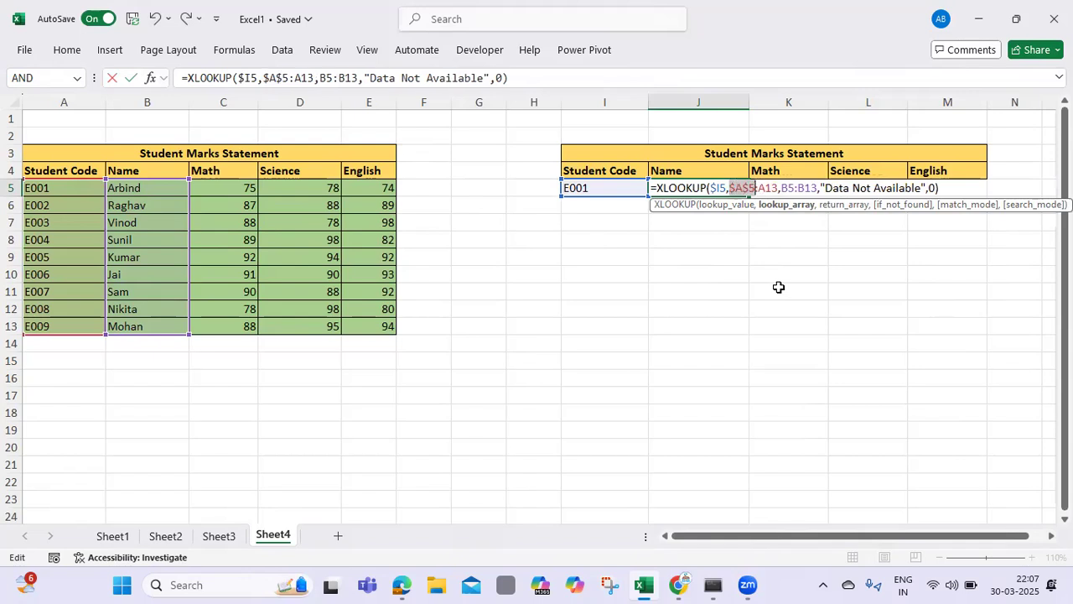
pyautogui.click(767, 188)
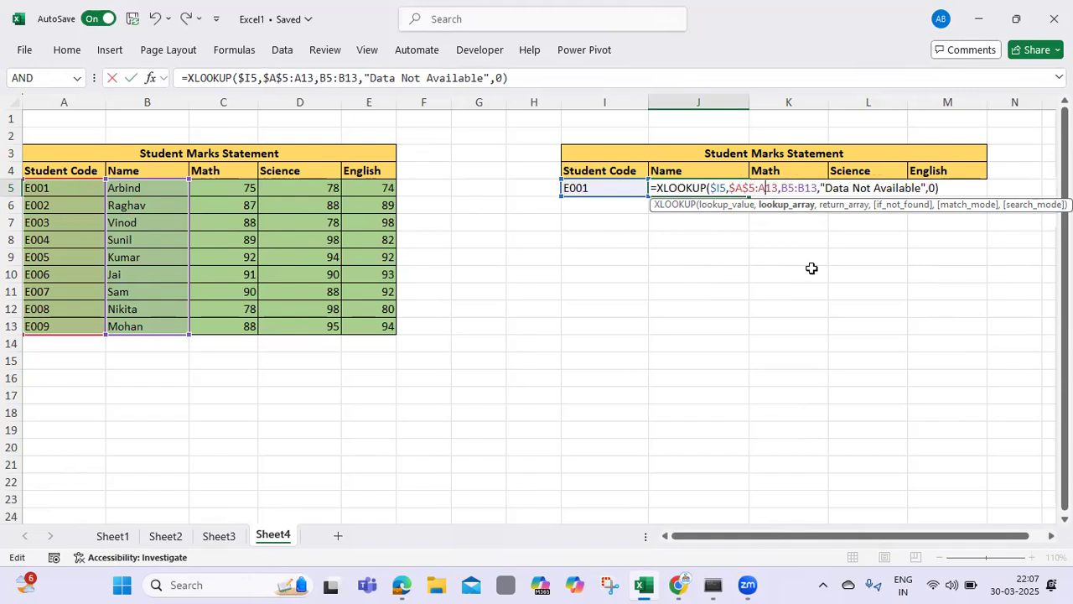
pyautogui.press('F4')
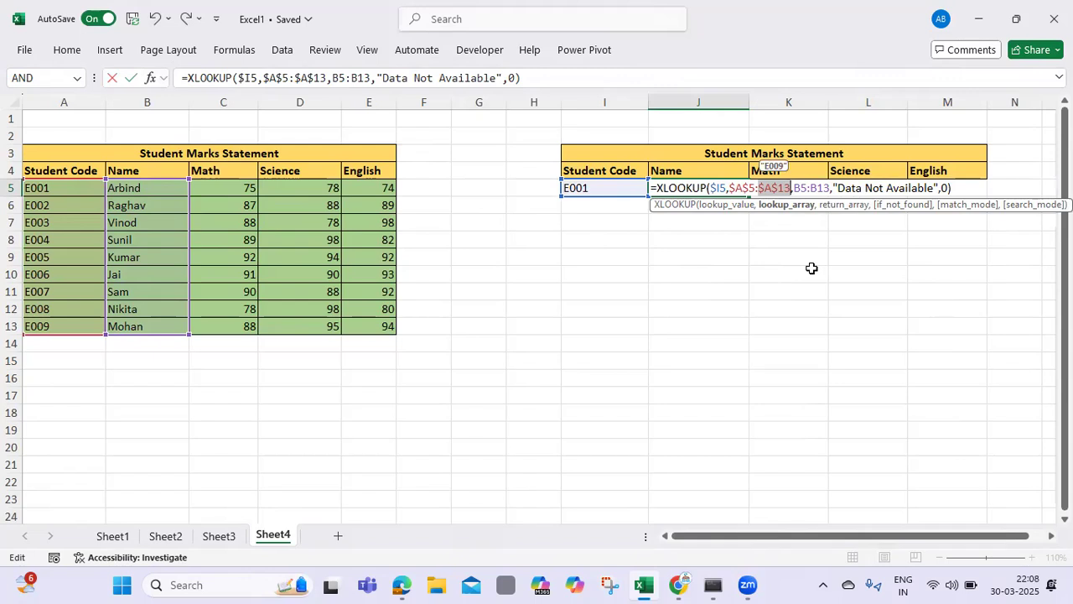
pyautogui.press('Return')
# Fill the J5 formula across the Math, Science and English columns to M5, and select the student code cell I5.
pyautogui.press('Up')
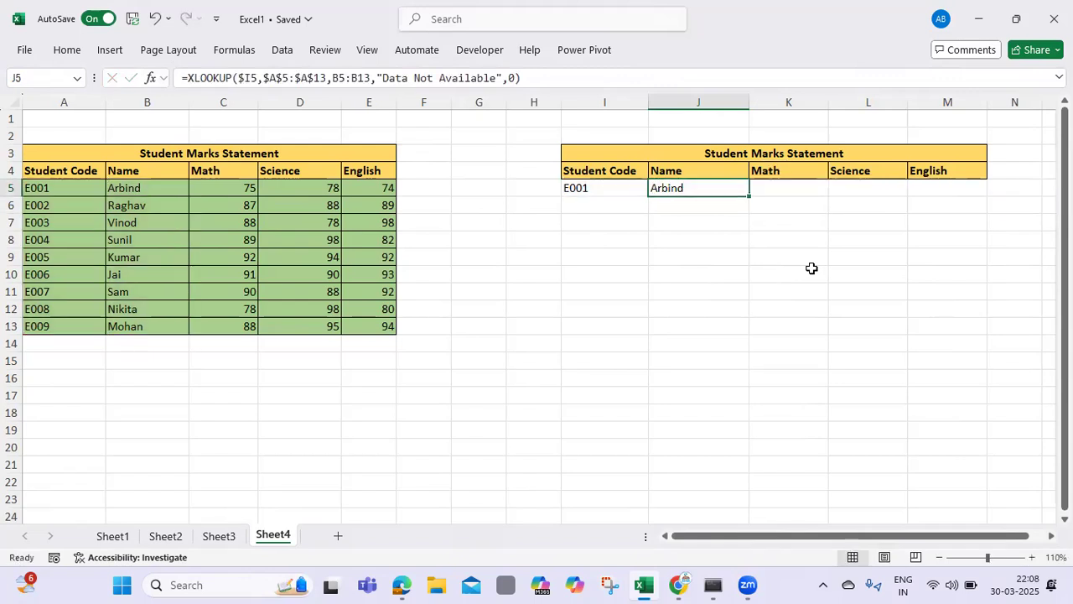
pyautogui.moveTo(749, 195); pyautogui.dragTo(958, 207)
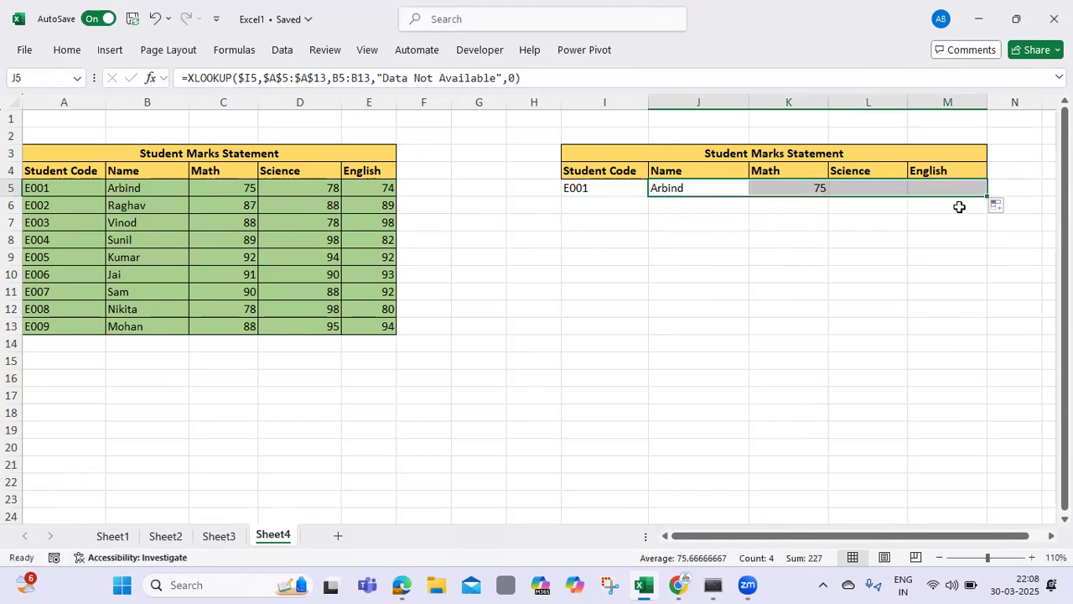
pyautogui.click(618, 195)
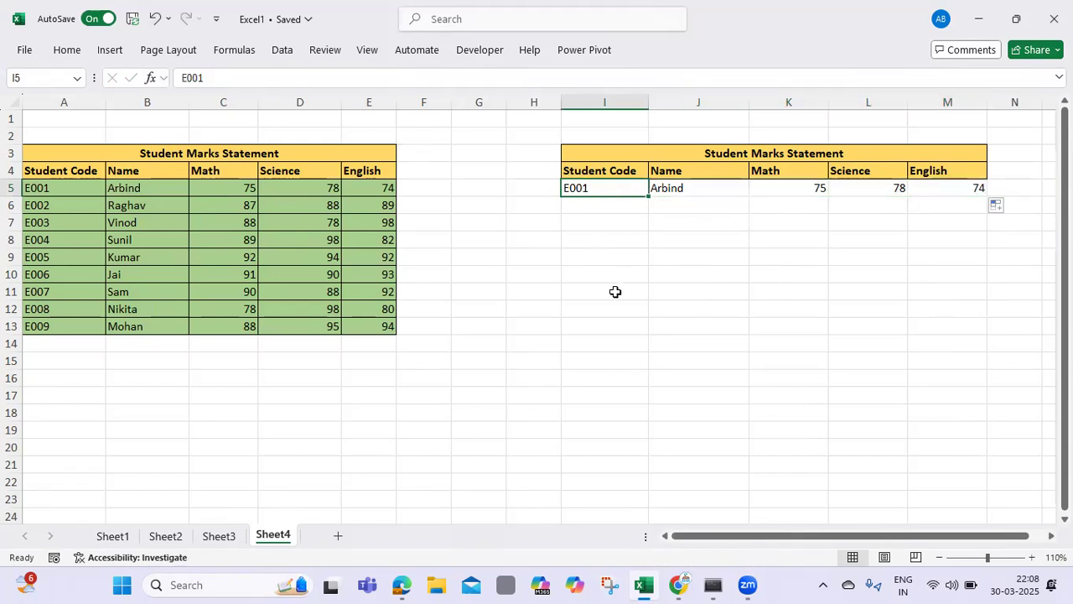
# Enter student code E002 in I5 and check the name and marks returned in J5 to M5.
pyautogui.write('E00')
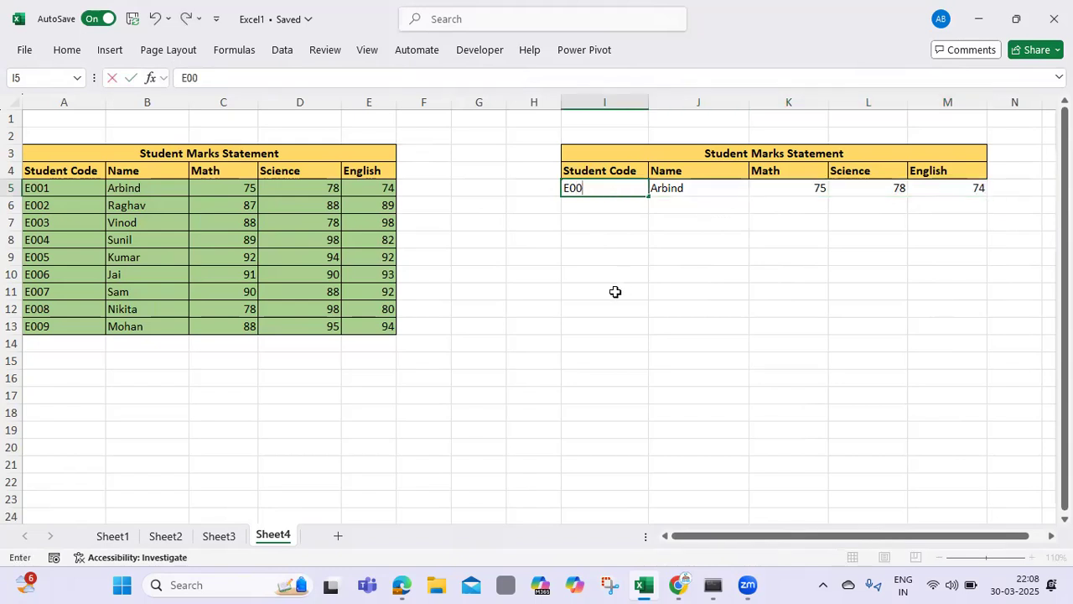
pyautogui.write('2')
pyautogui.press('Return')
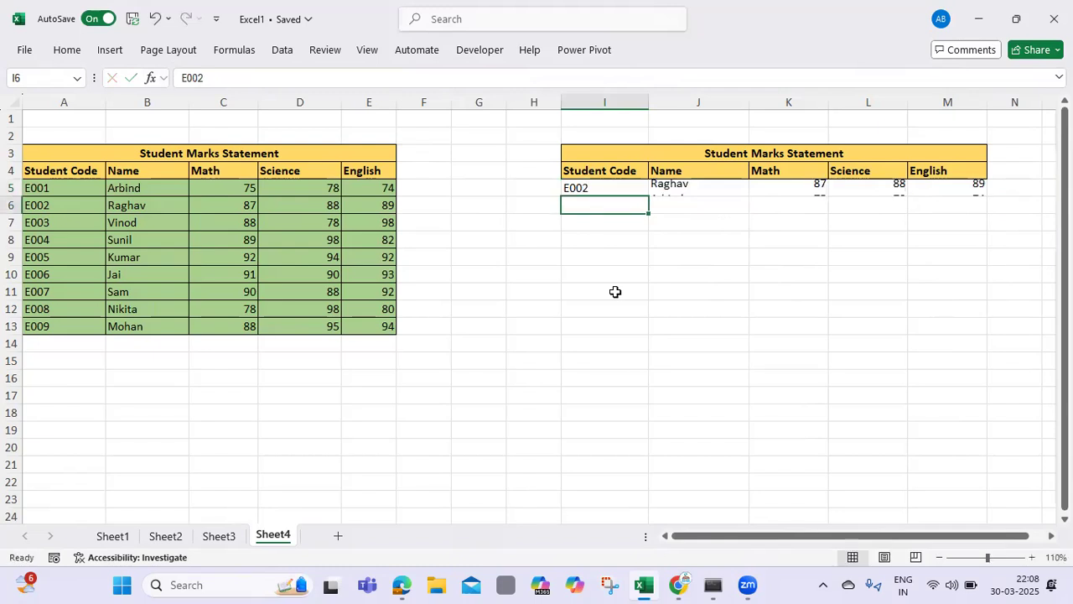
pyautogui.press('Up')
pyautogui.press('Right')
pyautogui.press('Right')
pyautogui.press('Right')
pyautogui.press('Right')
pyautogui.press('Left')
pyautogui.press('Left')
pyautogui.press('Left')
pyautogui.press('Left')
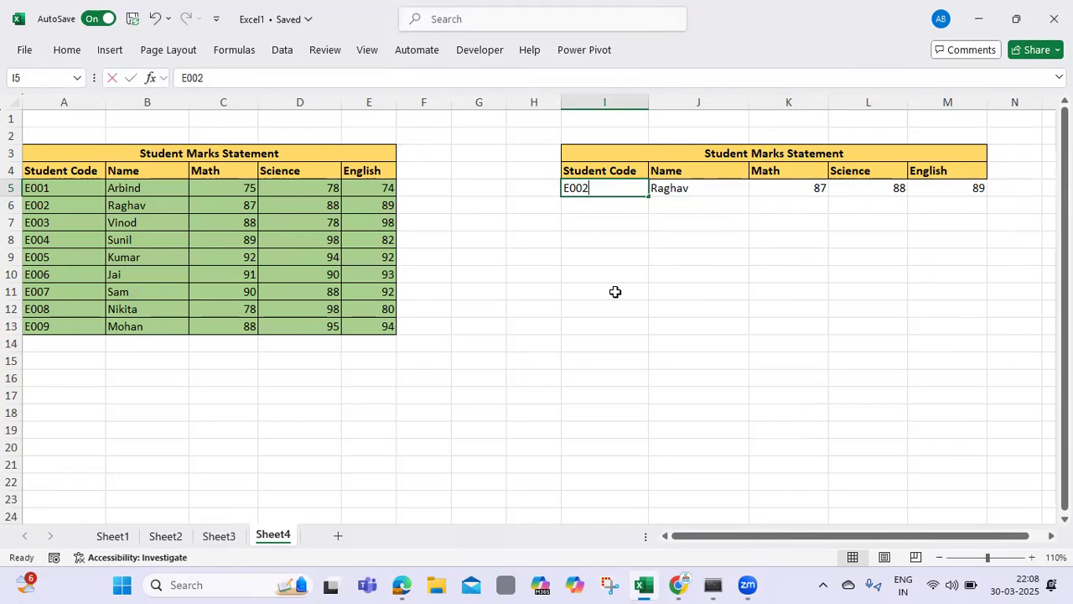
# Change the student code in I5 to E003 and check the name and marks returned in the same row.
pyautogui.write('E003')
pyautogui.press('Return')
pyautogui.press('Up')
pyautogui.press('Right')
pyautogui.press('Right')
pyautogui.press('Right')
pyautogui.press('Left')
pyautogui.press('Left')
pyautogui.press('Left')
# Compare the record returned for E003 with the source marks table and return to the student code cell I5.
pyautogui.press('Left')
pyautogui.press('Left')
pyautogui.press('Left')
pyautogui.press('Left')
pyautogui.press('Left')
pyautogui.press('Left')
pyautogui.press('Left')
pyautogui.press('Left')
pyautogui.press('Left')
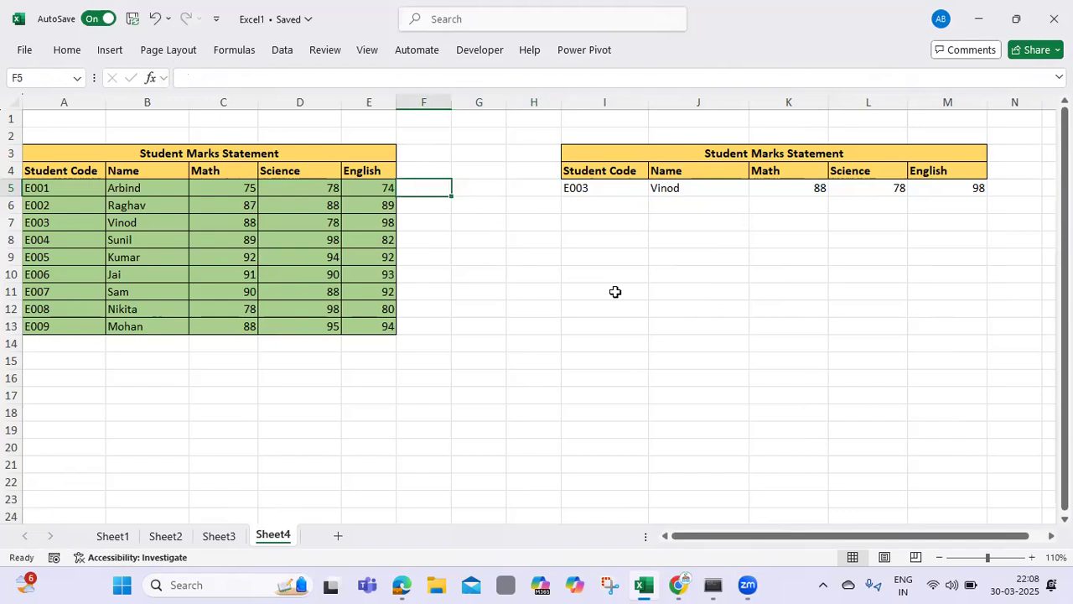
pyautogui.press('Left')
pyautogui.press('Right')
pyautogui.press('Right')
pyautogui.press('Right')
pyautogui.press('Right')
pyautogui.press('Right')
pyautogui.press('Right')
pyautogui.press('Right')
pyautogui.press('Right')
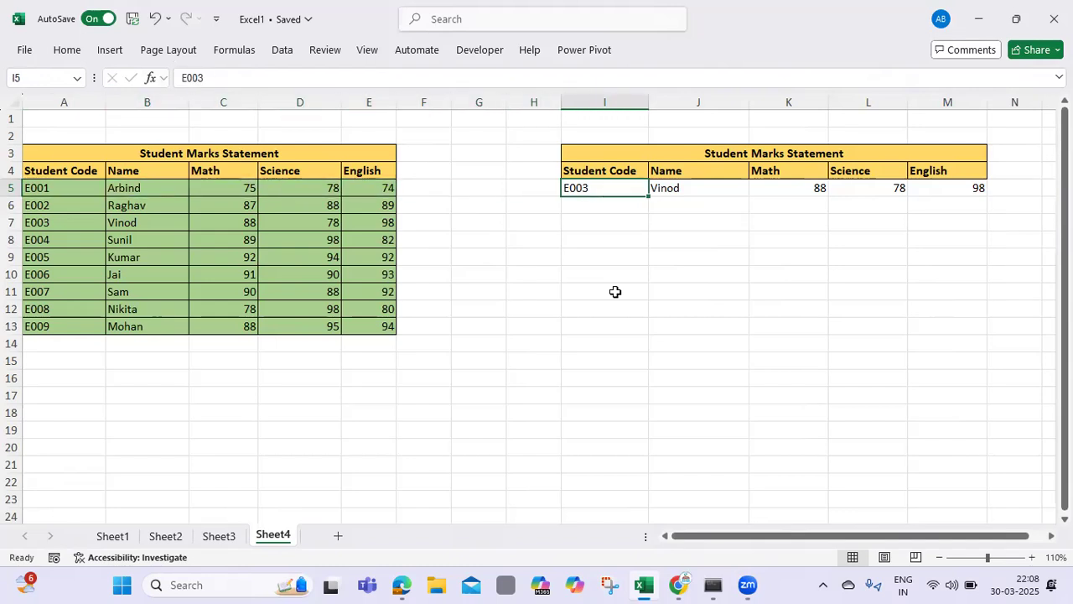
# Enter the unlisted student code E010 in I5 and check the not-found output across J5 to M5.
pyautogui.write('E0')
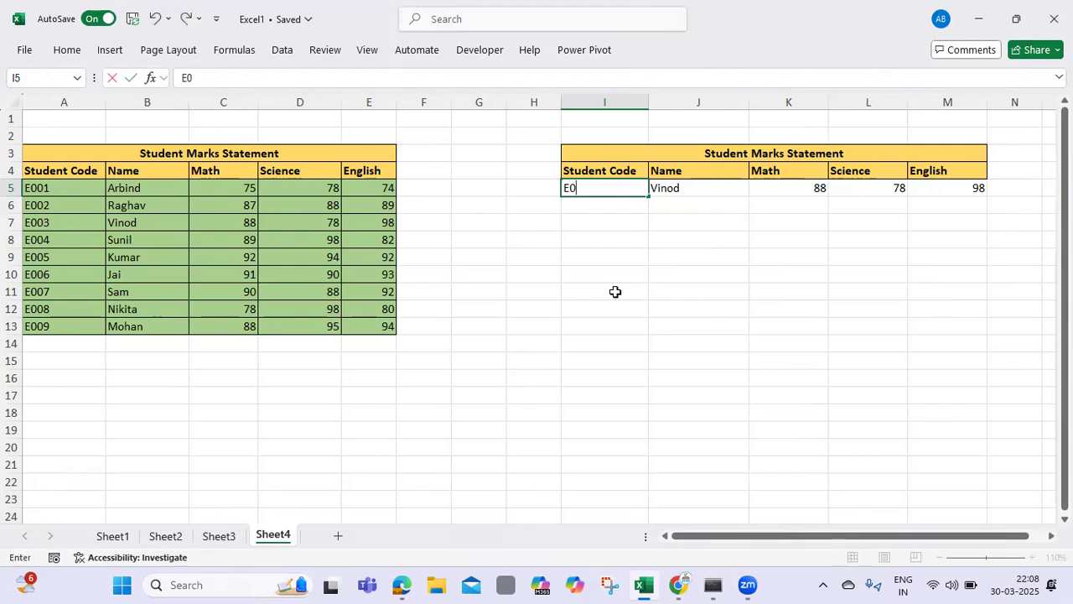
pyautogui.write('10')
pyautogui.press('Return')
pyautogui.press('Up')
pyautogui.press('Right')
pyautogui.press('Right')
pyautogui.press('Right')
pyautogui.press('Right')
pyautogui.press('Right')
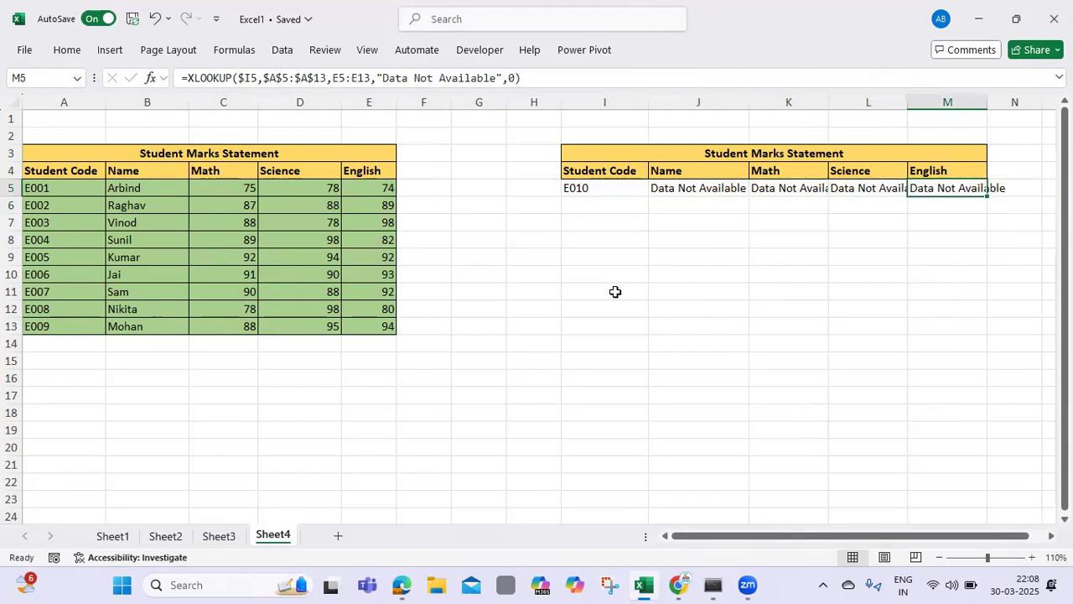
pyautogui.press('Left')
pyautogui.press('Left')
pyautogui.press('Left')
pyautogui.press('Left')
pyautogui.press('Left')
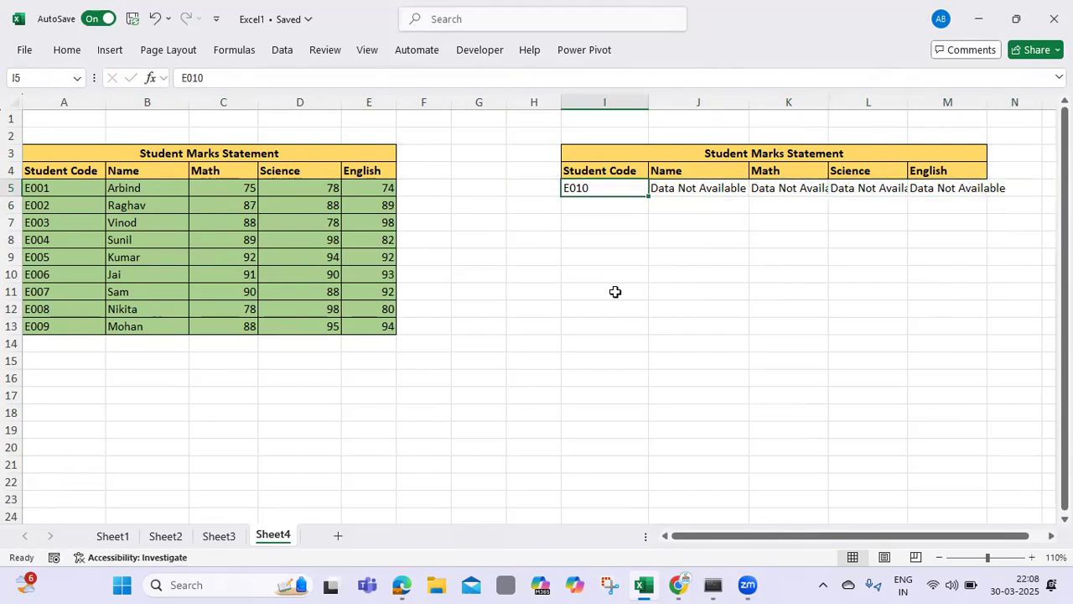
pyautogui.press('Right')
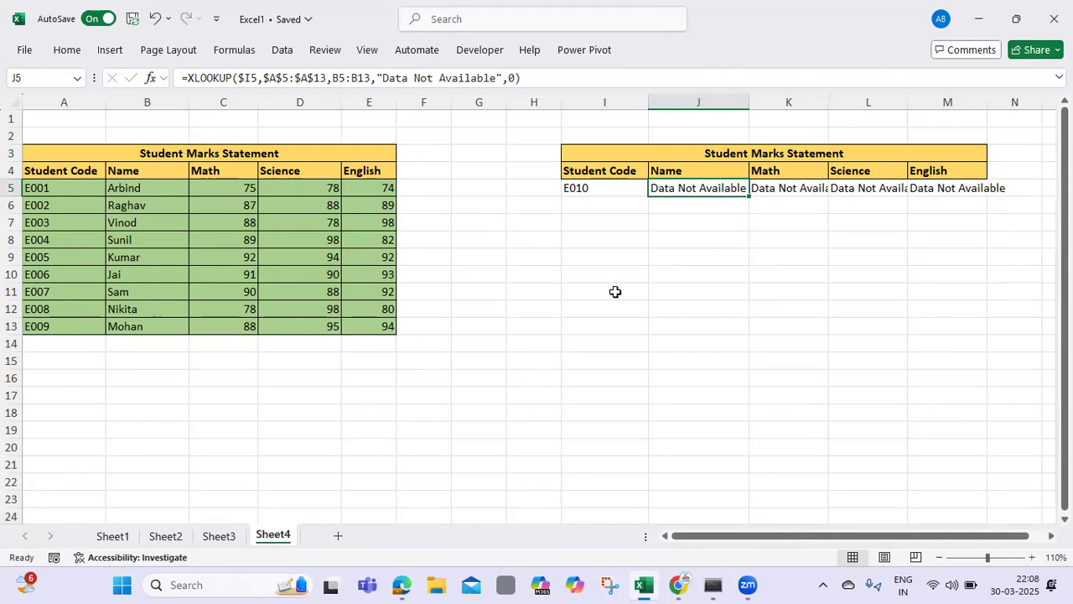
pyautogui.press('Left')
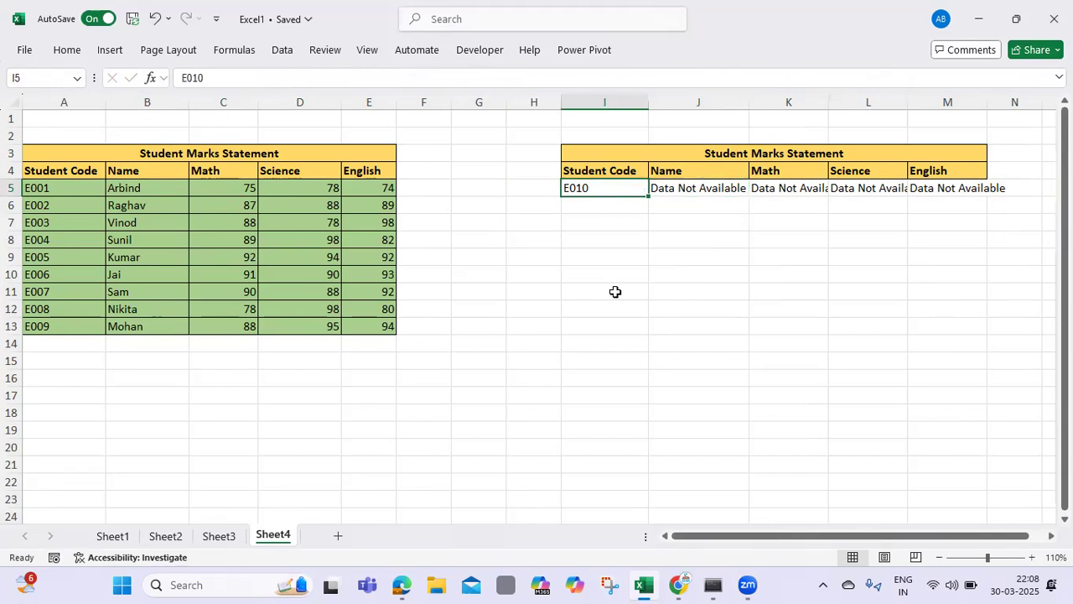
# Set the student code in I5 to E009 and select the returned name in J5.
pyautogui.write('E')
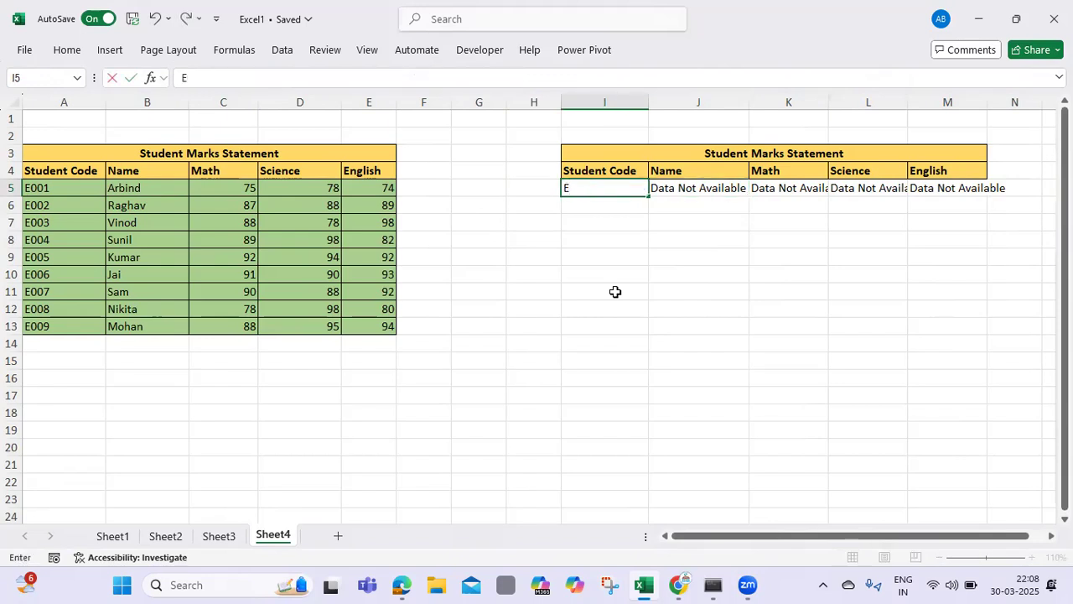
pyautogui.write('009')
pyautogui.press('Return')
pyautogui.press('Up')
pyautogui.press('Right')
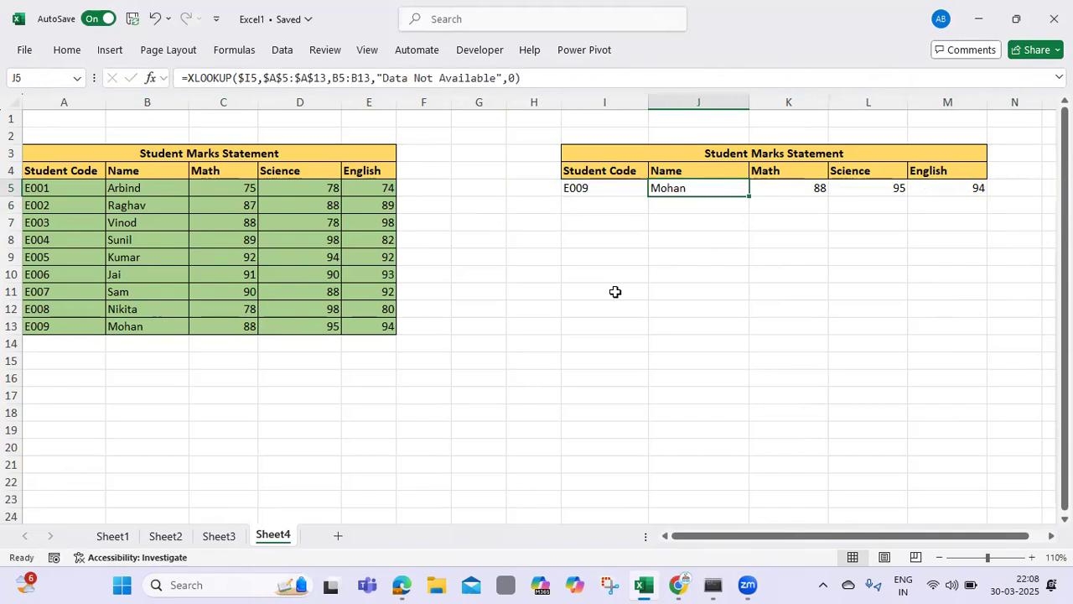
# Review each XLOOKUP argument of the J5 formula in the Function Arguments dialog and accept the formula as it is.
pyautogui.press('F2')
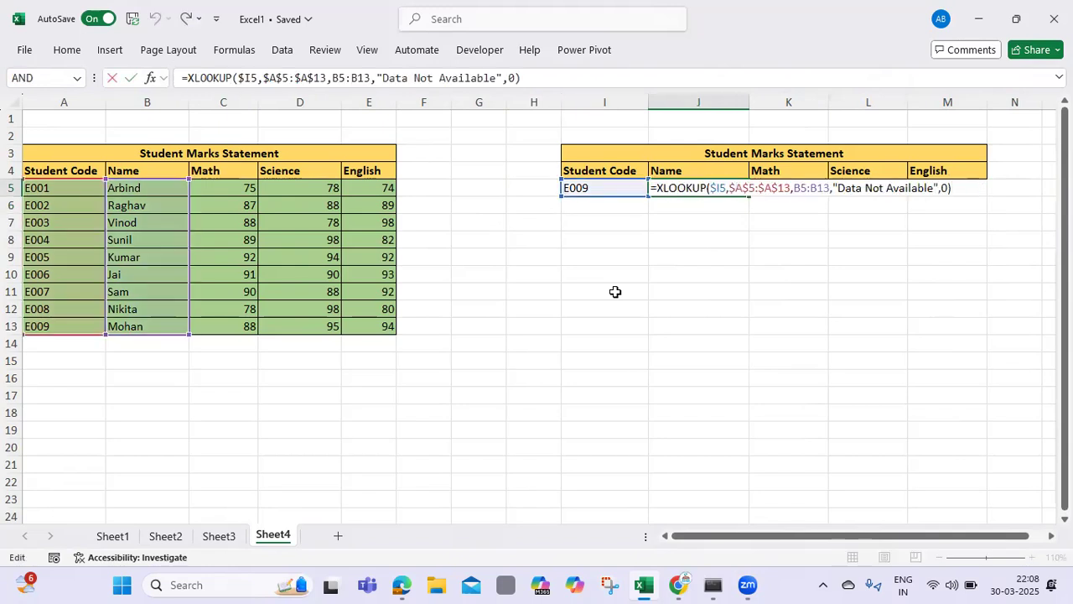
pyautogui.click(149, 79)
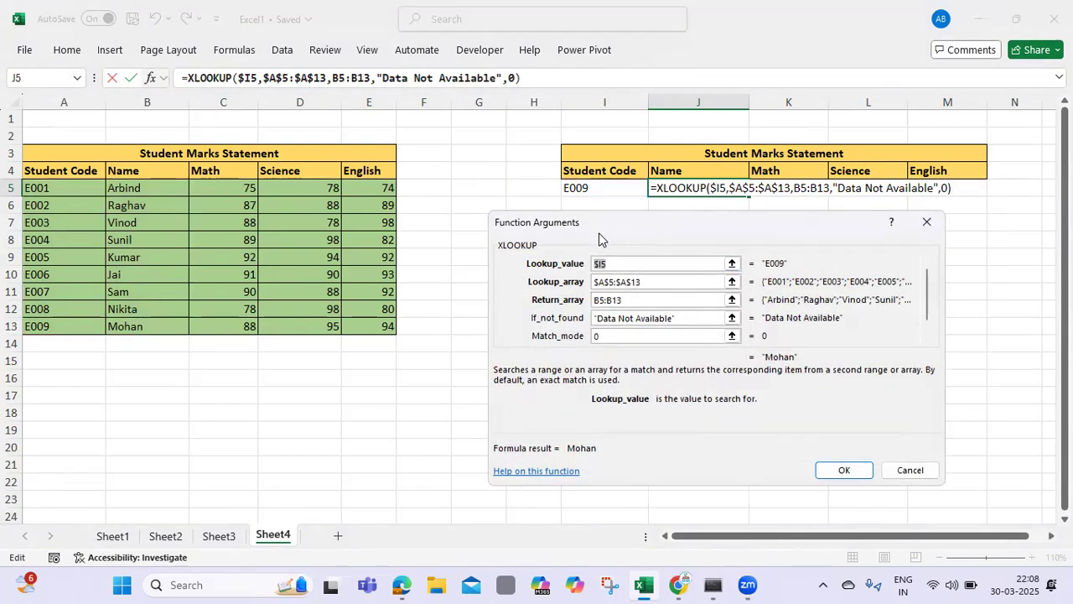
pyautogui.moveTo(596, 226); pyautogui.dragTo(605, 255)
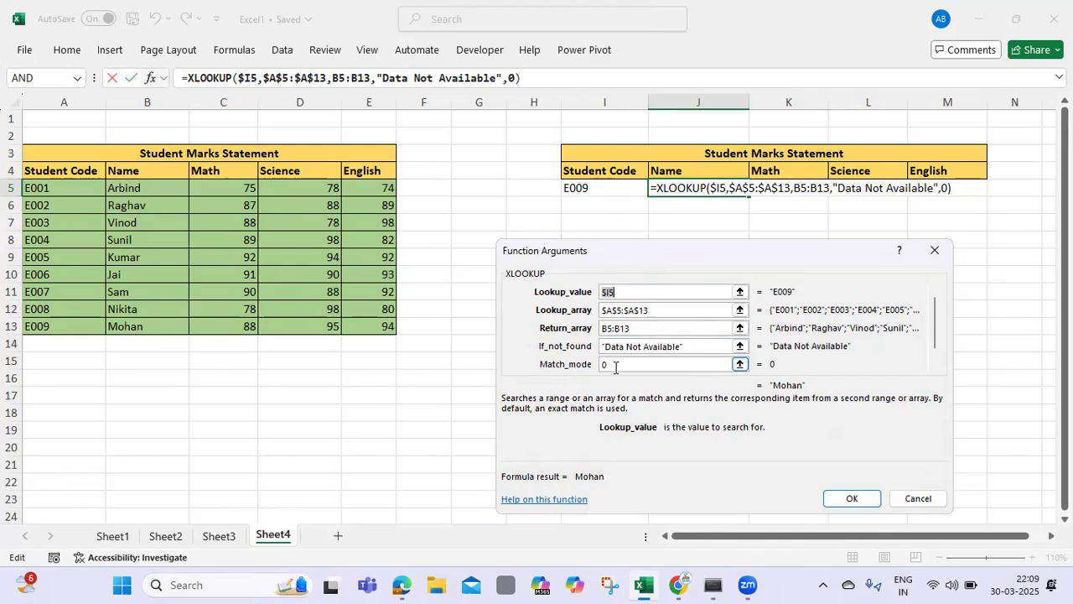
pyautogui.click(632, 291)
pyautogui.click(860, 498)
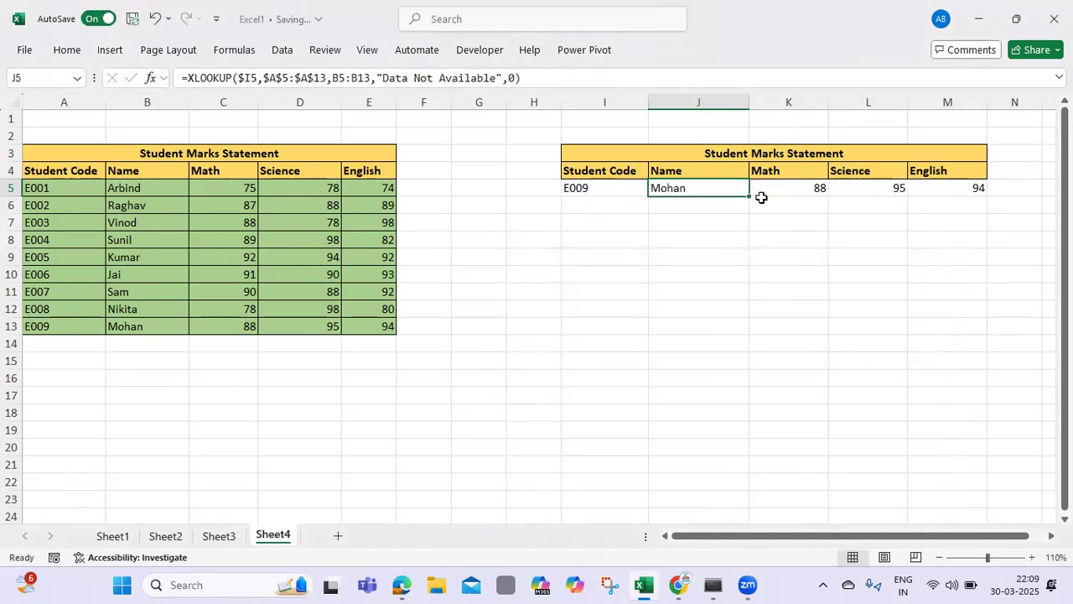
# Refill the J5 formula across the Math, Science and English columns to M5, and select the empty cell I7.
pyautogui.moveTo(750, 198); pyautogui.dragTo(974, 213)
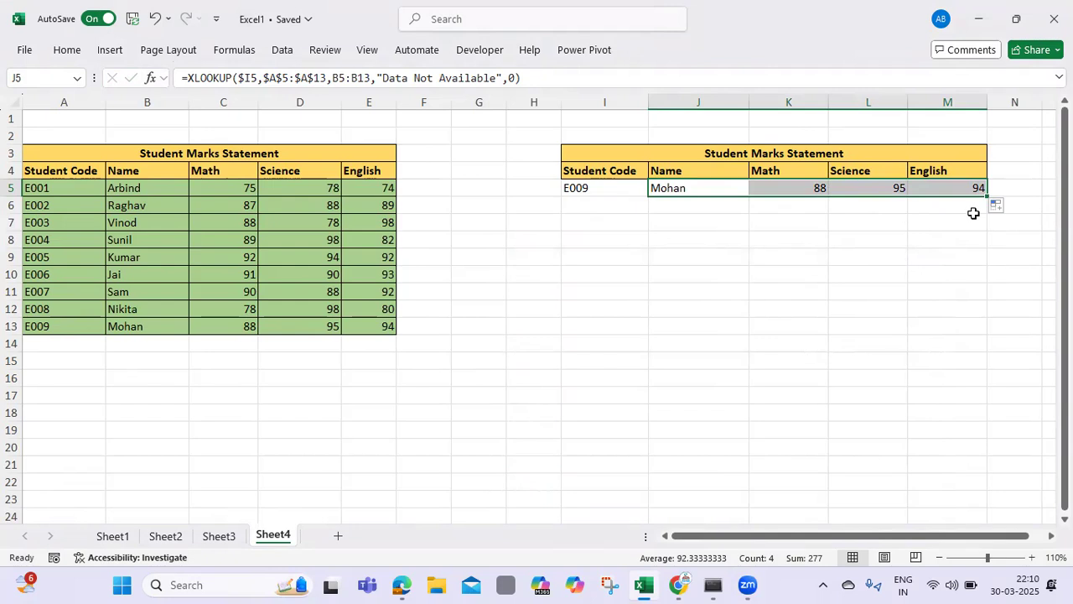
pyautogui.click(616, 216)
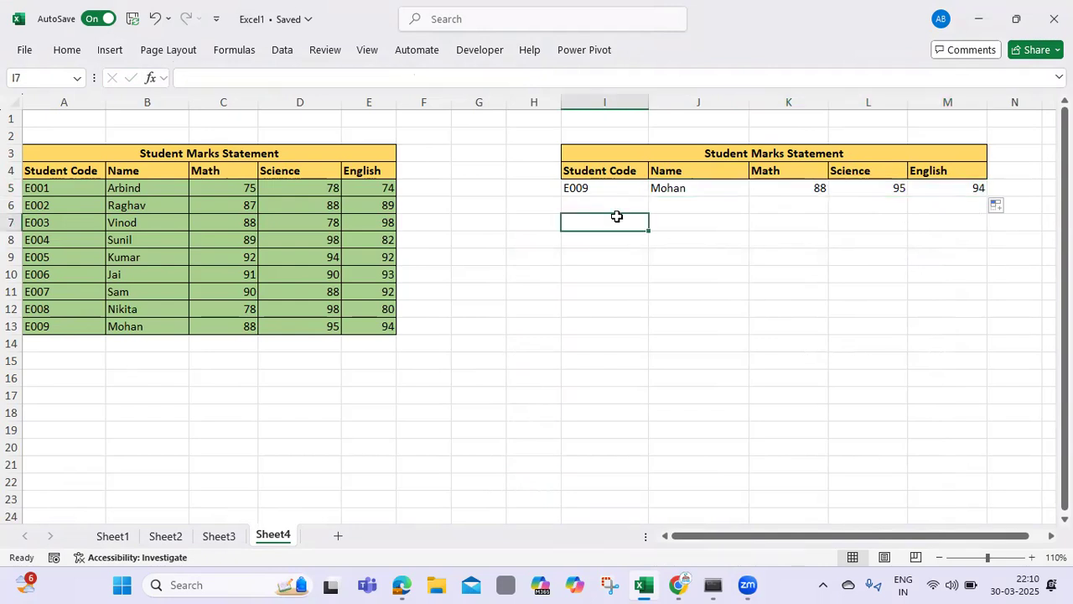